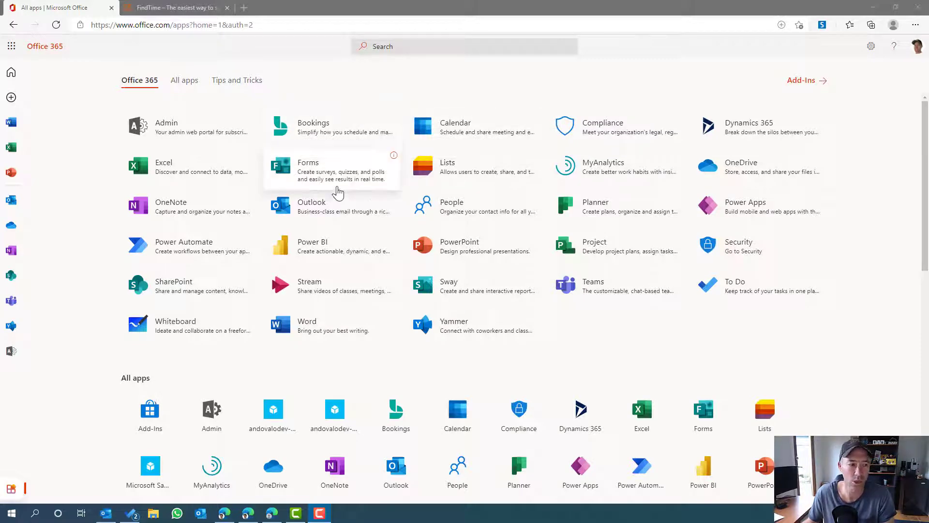
- Start a new email message in Outlook on the web and open the add-ins store from it
{"action": "left_click", "coordinate": [9, 202]}
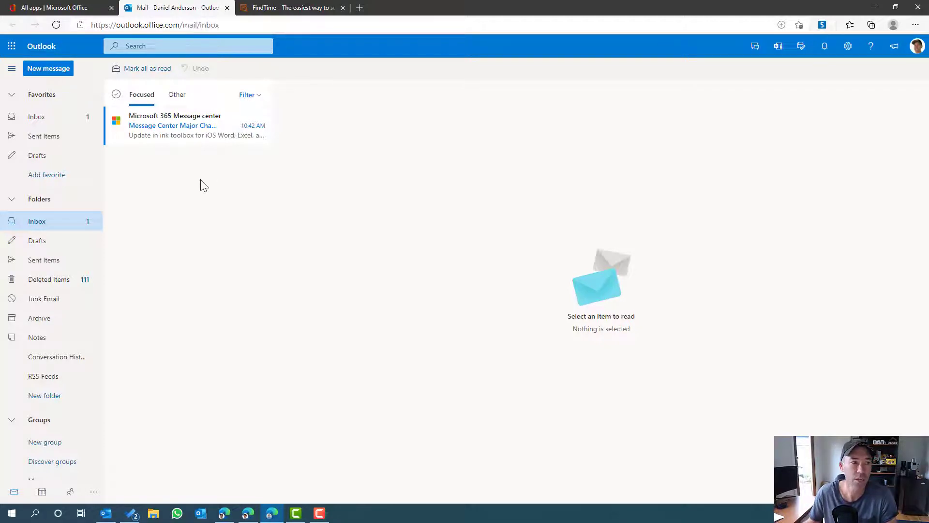
{"action": "left_click", "coordinate": [55, 72]}
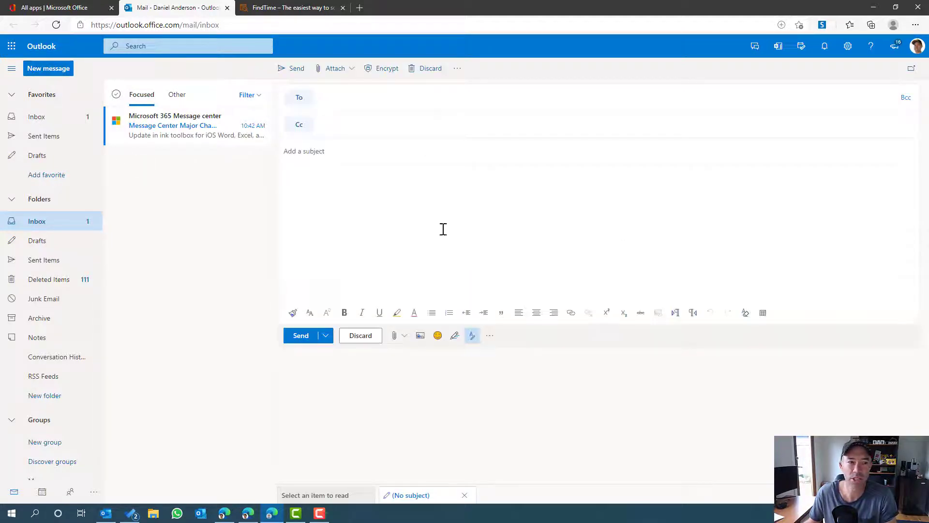
{"action": "left_click", "coordinate": [457, 69]}
{"action": "left_click", "coordinate": [490, 338]}
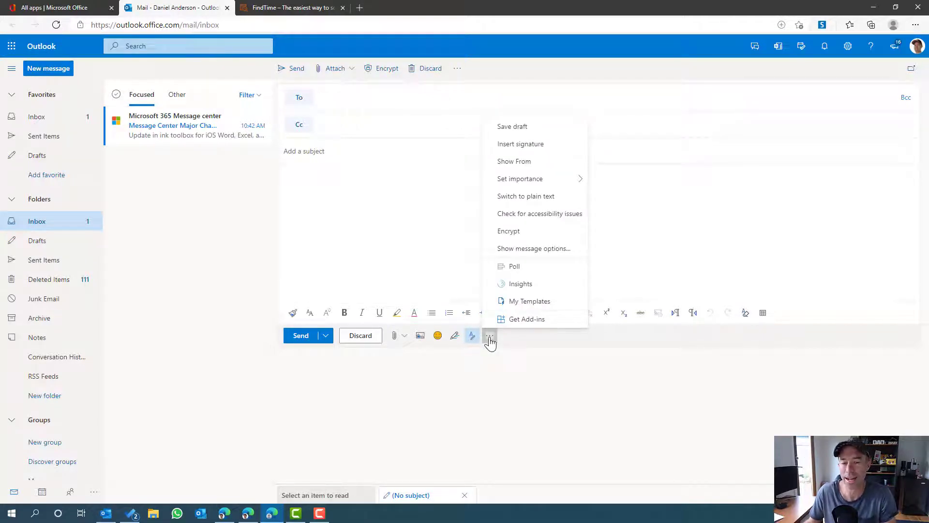
{"action": "left_click", "coordinate": [519, 321]}
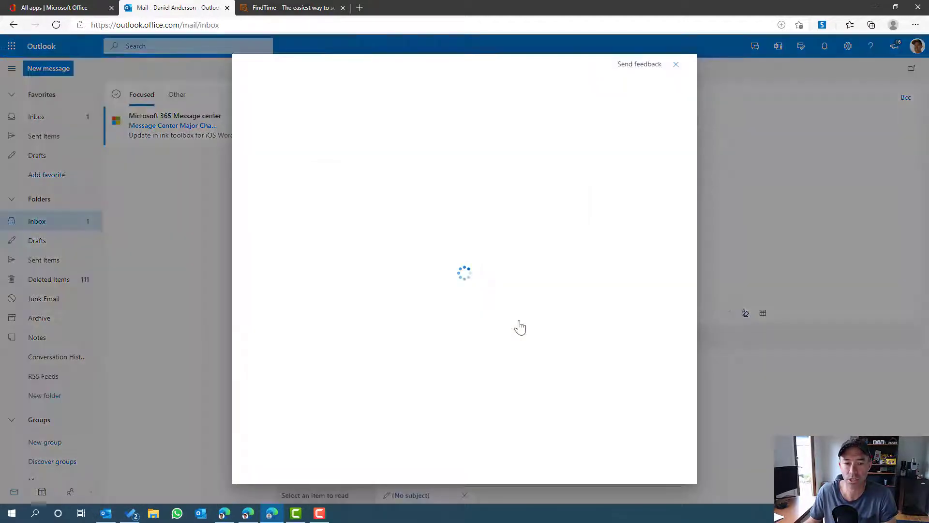
- Search the add-ins store for "findtime" and open the FindTime add-in's details
{"action": "left_click", "coordinate": [594, 86]}
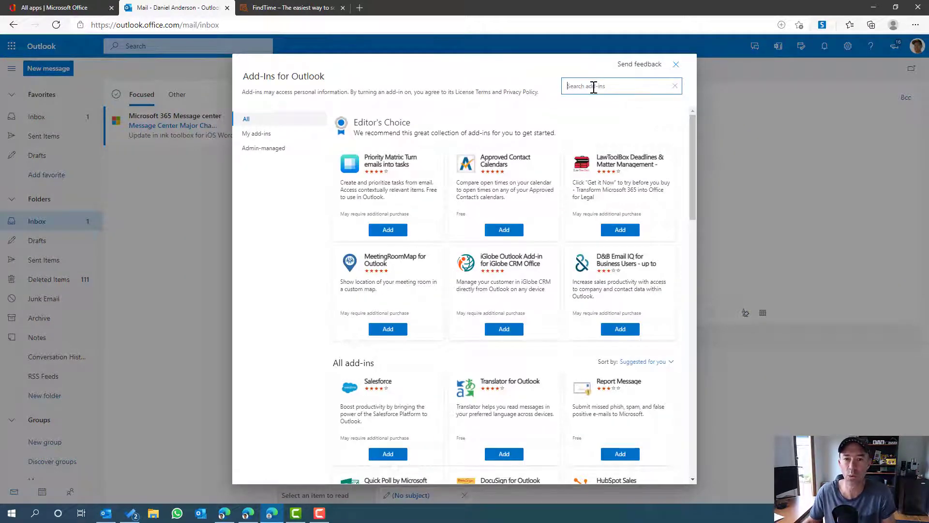
{"action": "type", "text": "fin"}
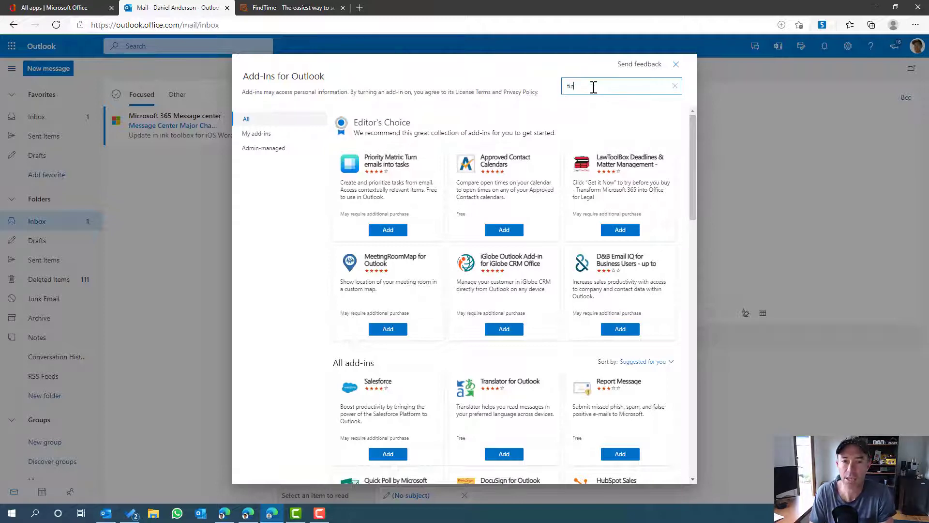
{"action": "type", "text": "dtime"}
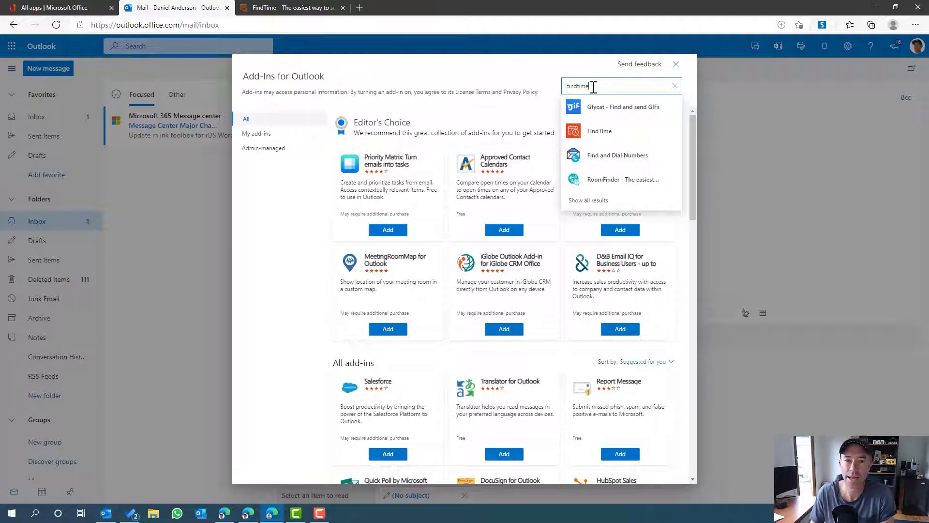
{"action": "left_click", "coordinate": [596, 115]}
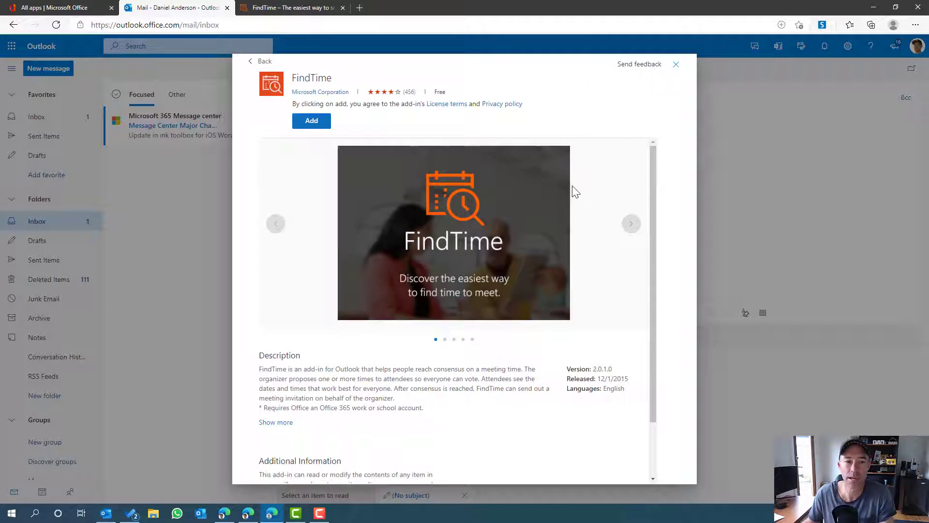
- Review the FindTime description, add the add-in to Outlook and close the add-ins store
{"action": "left_click_drag", "start_coordinate": [654, 173], "coordinate": [655, 262]}
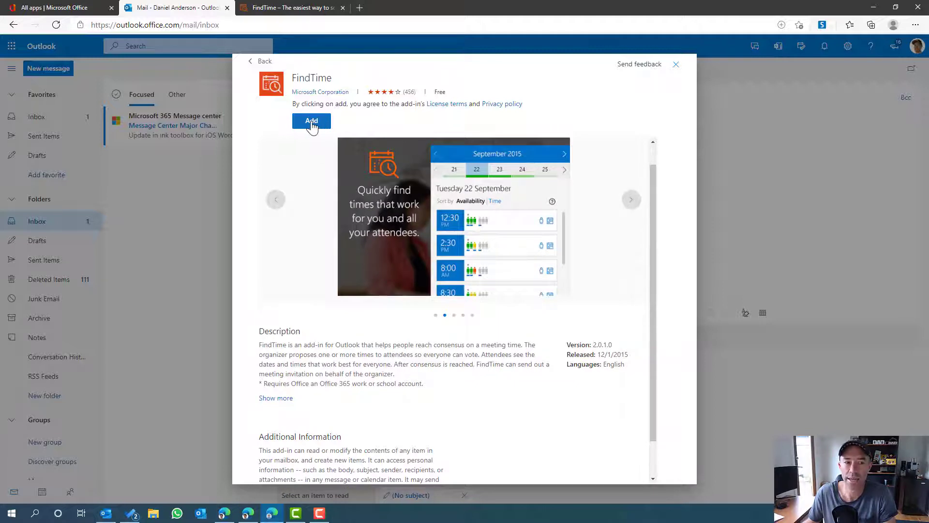
{"action": "left_click", "coordinate": [312, 124]}
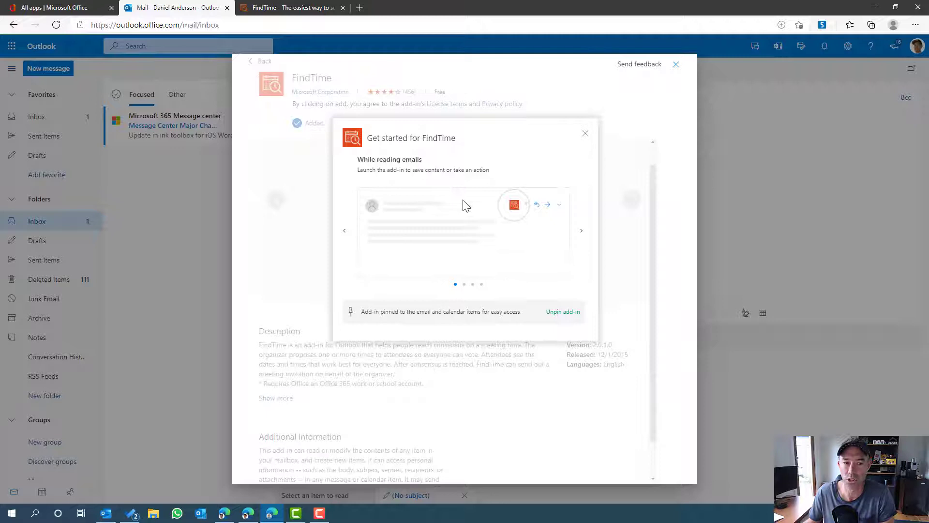
{"action": "left_click", "coordinate": [586, 135]}
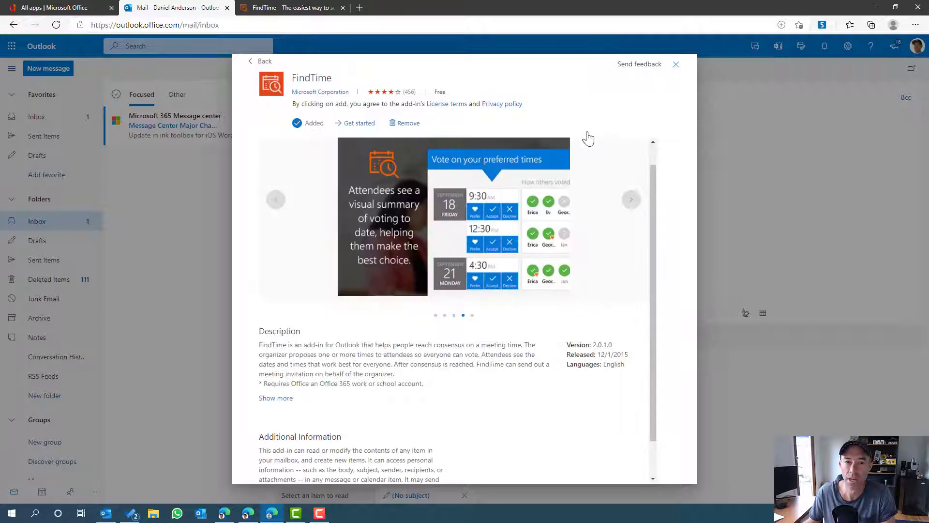
{"action": "left_click", "coordinate": [676, 65]}
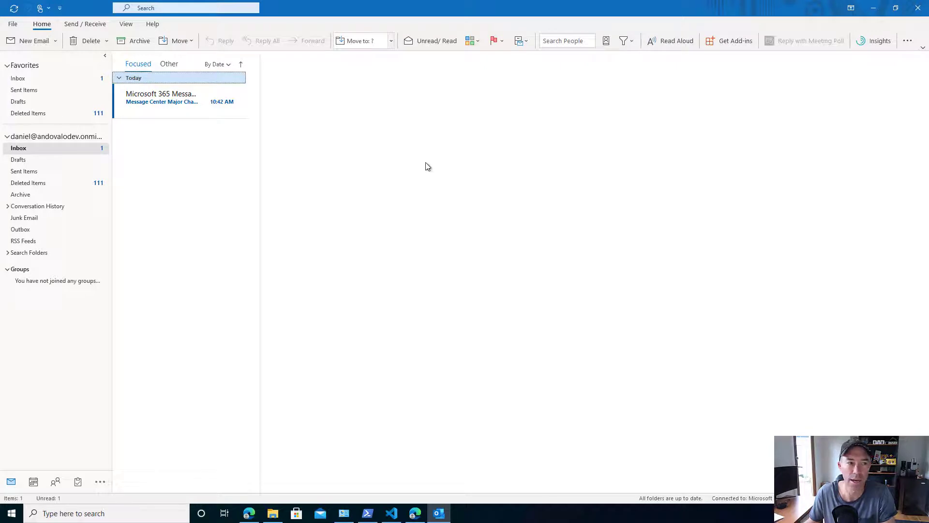
- Close the desktop Outlook app and launch it again from a Windows search for "out"
{"action": "left_click", "coordinate": [918, 8]}
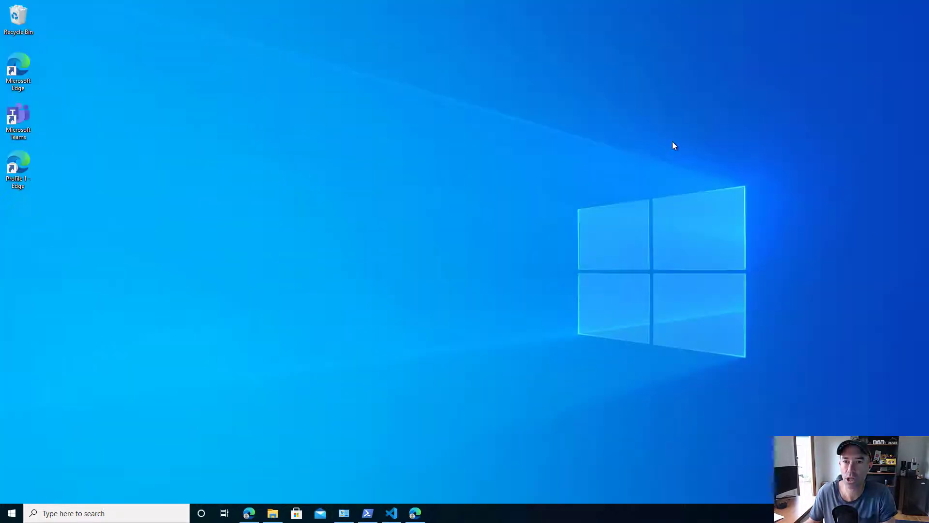
{"action": "left_click", "coordinate": [108, 513]}
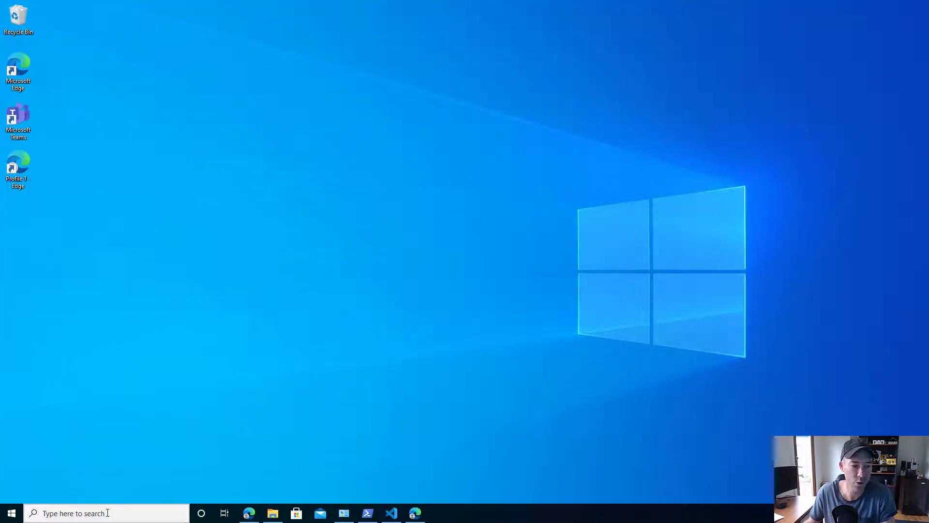
{"action": "type", "text": "out"}
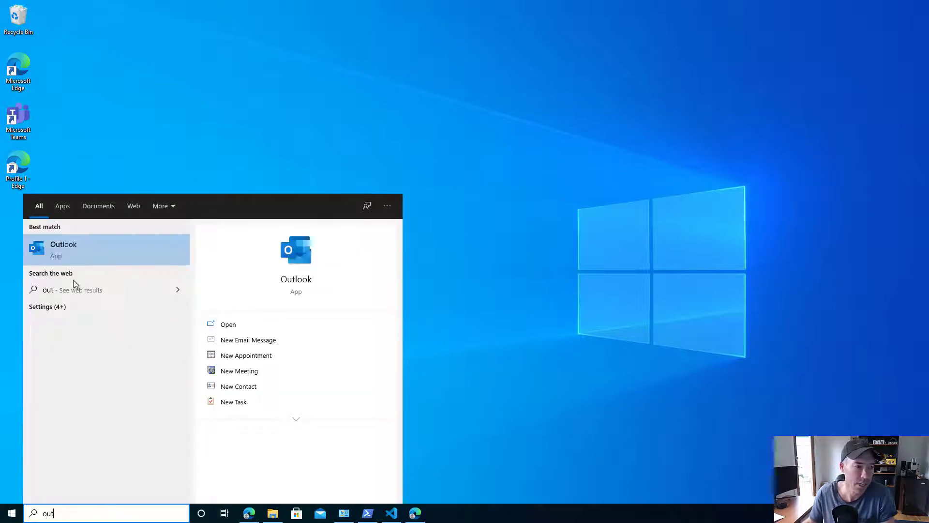
{"action": "left_click", "coordinate": [79, 256]}
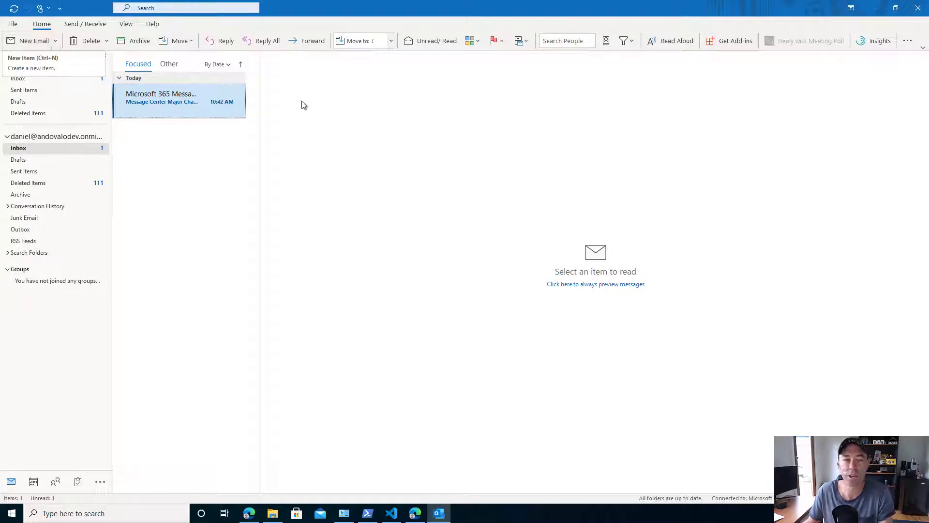
- Check the inbox's additional commands and a new blank email for the FindTime meeting poll command, and close the email
{"action": "left_click", "coordinate": [908, 42]}
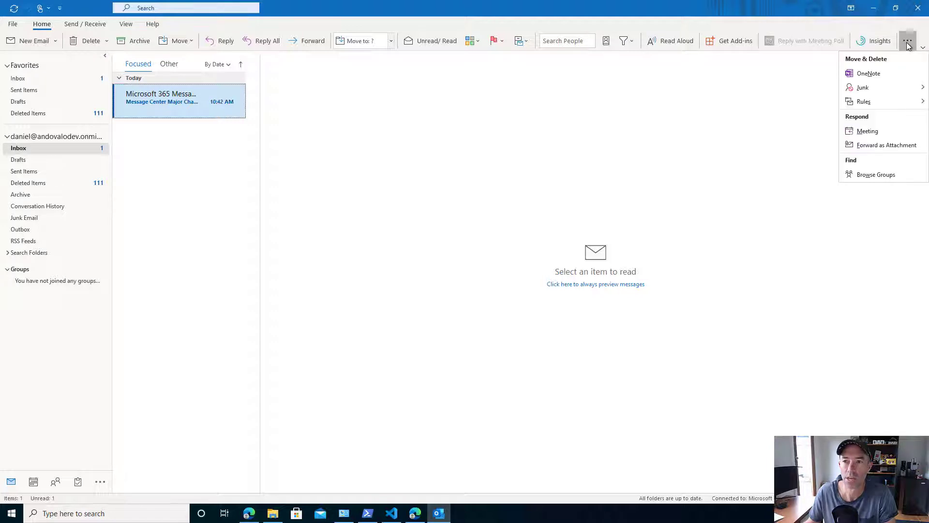
{"action": "left_click", "coordinate": [750, 119]}
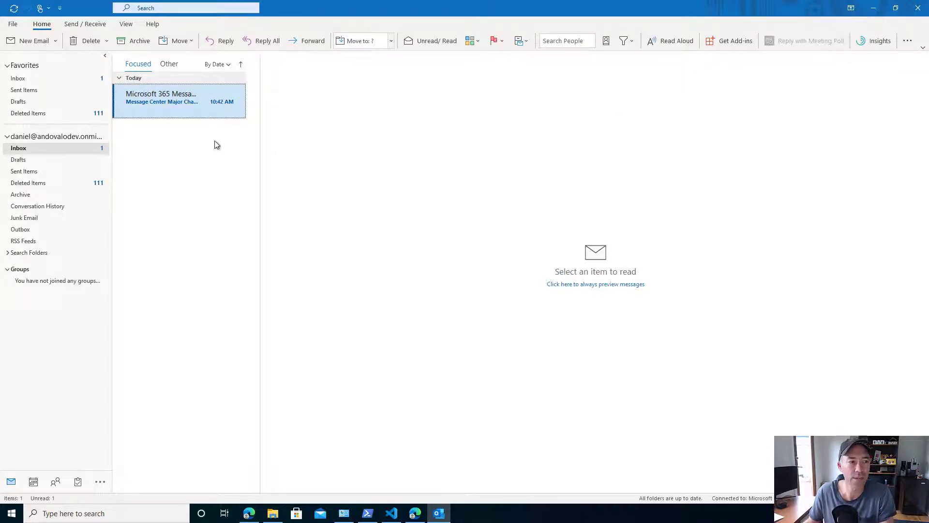
{"action": "left_click", "coordinate": [29, 41]}
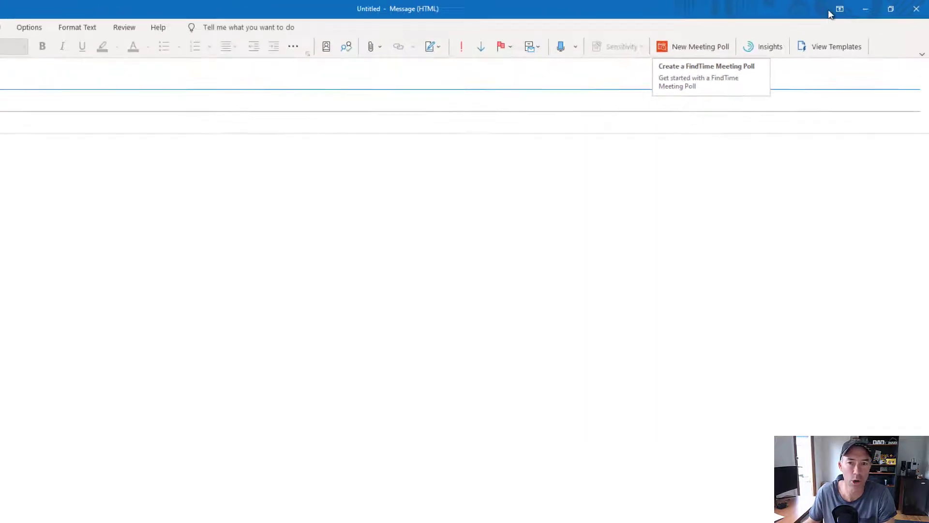
{"action": "left_click", "coordinate": [910, 14]}
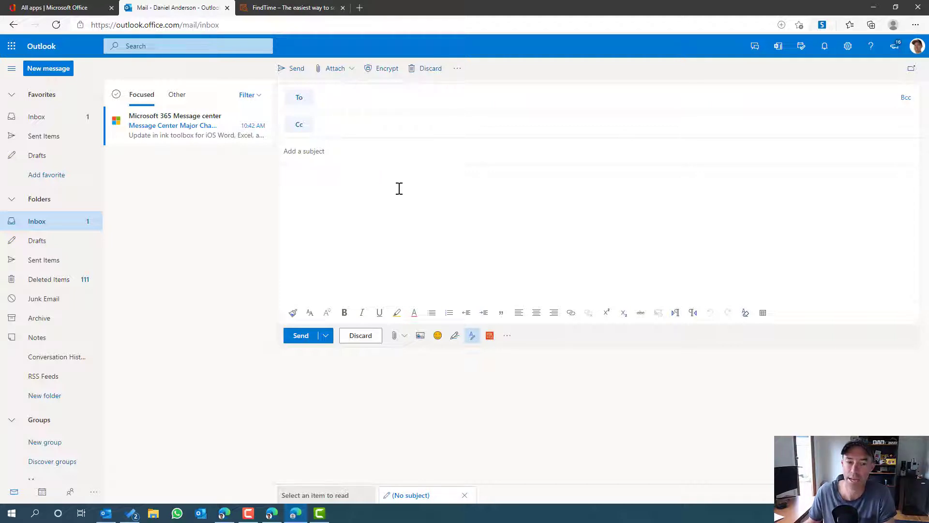
- Sign in to the FindTime dashboard and review the default poll settings and duration choices without changing them
{"action": "left_click", "coordinate": [294, 8]}
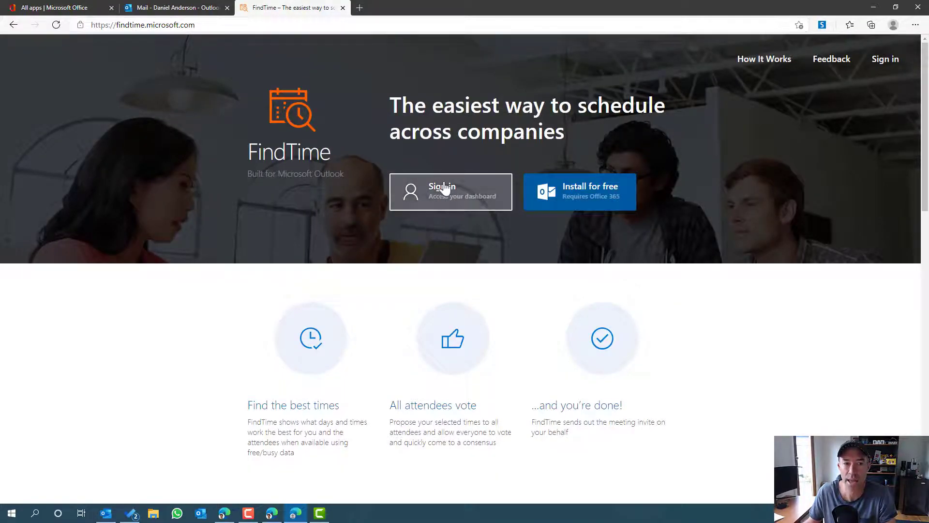
{"action": "left_click", "coordinate": [443, 200]}
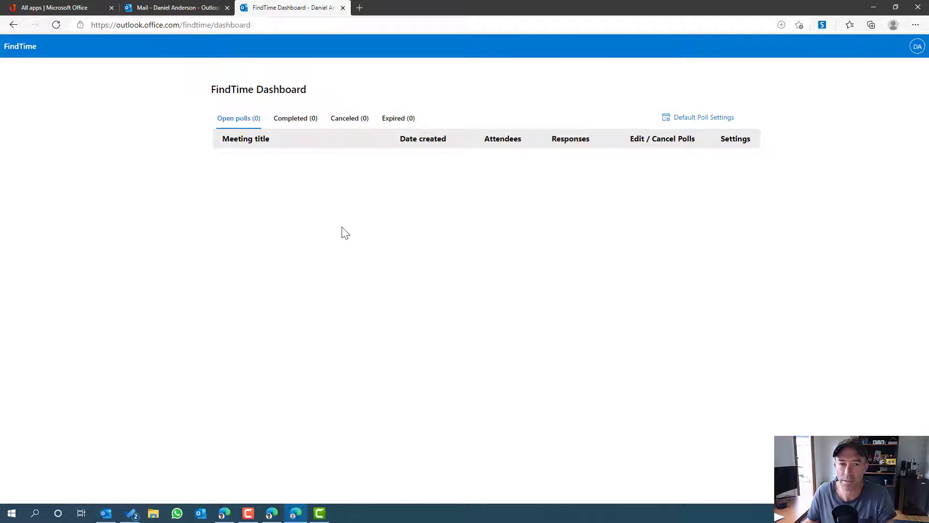
{"action": "left_click", "coordinate": [692, 123]}
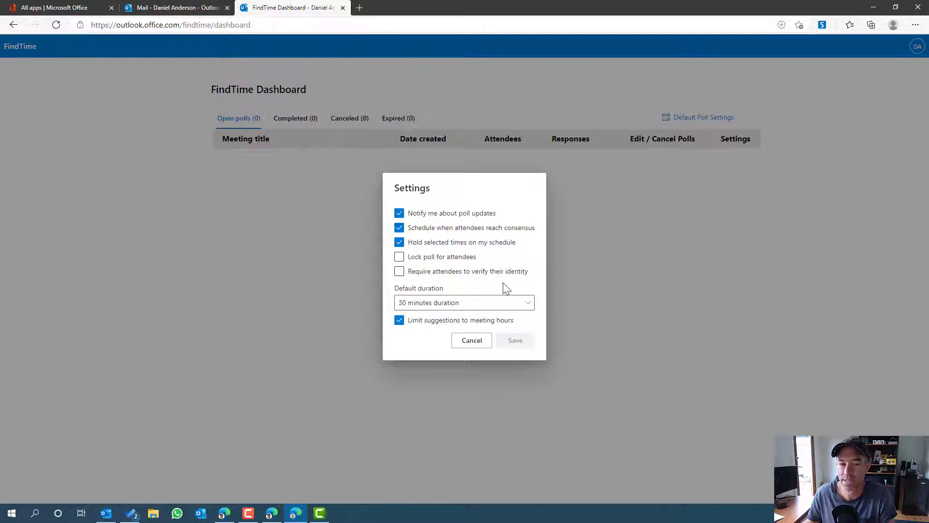
{"action": "left_click", "coordinate": [482, 309]}
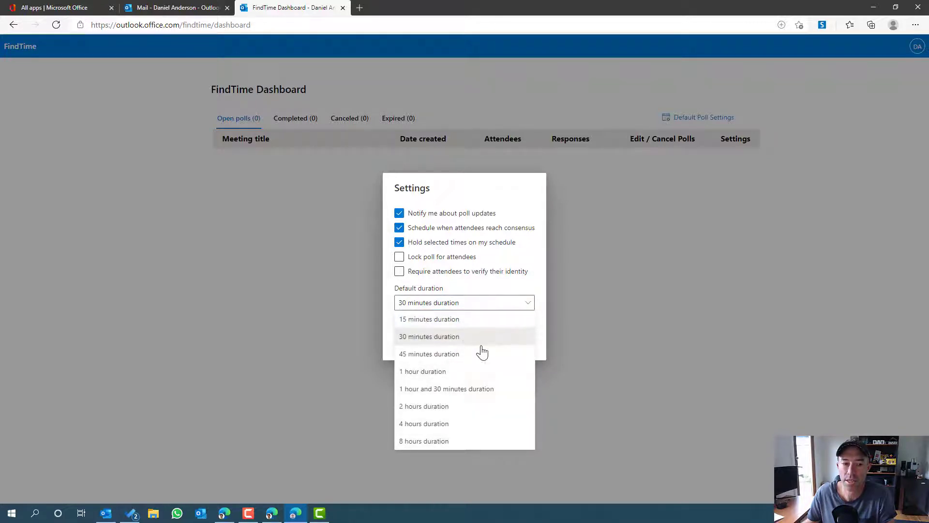
{"action": "left_click", "coordinate": [489, 292]}
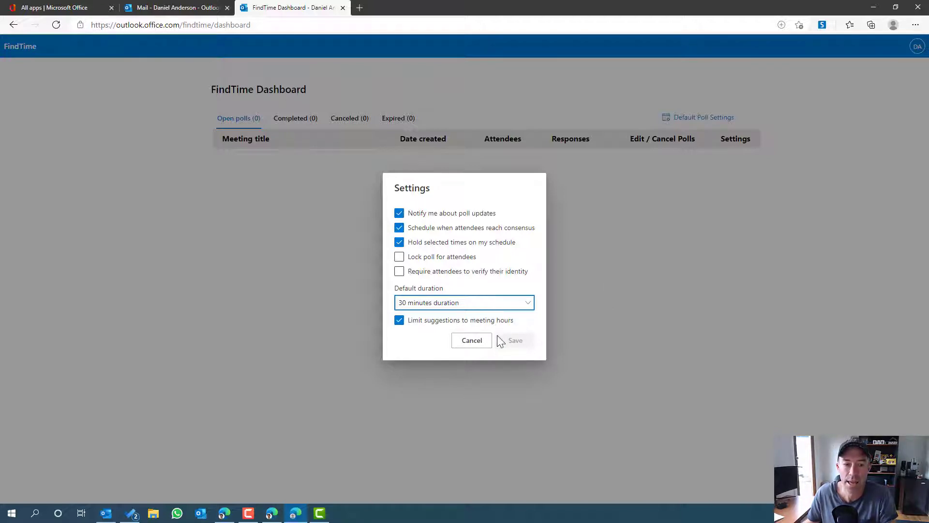
{"action": "left_click", "coordinate": [473, 344]}
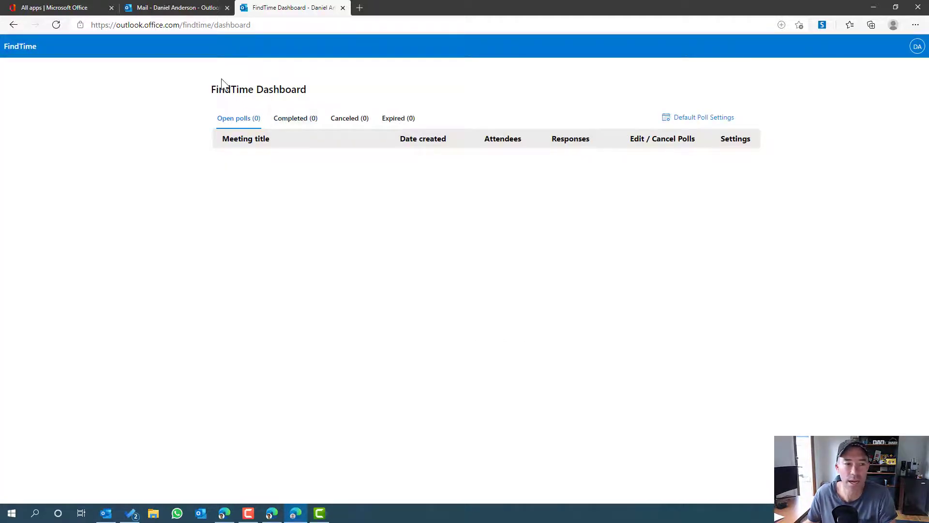
{"action": "left_click", "coordinate": [162, 8]}
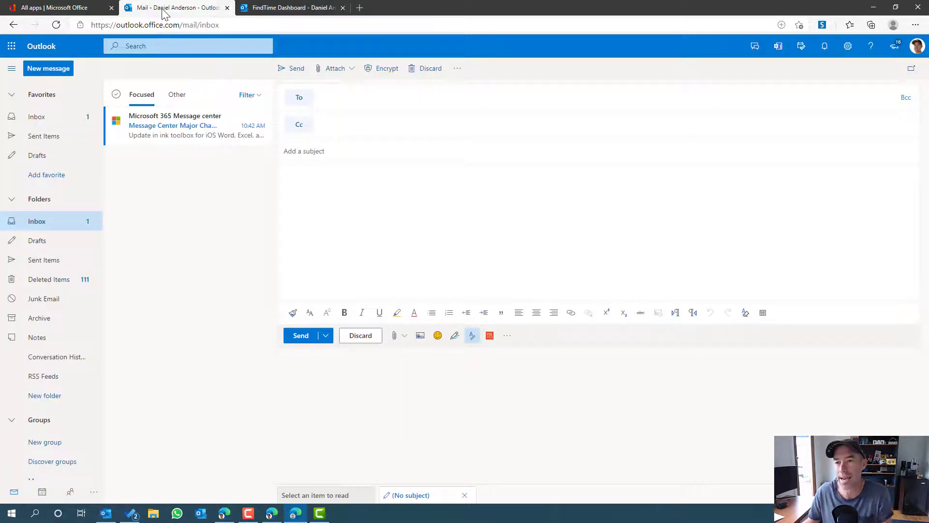
{"action": "left_click", "coordinate": [337, 101]}
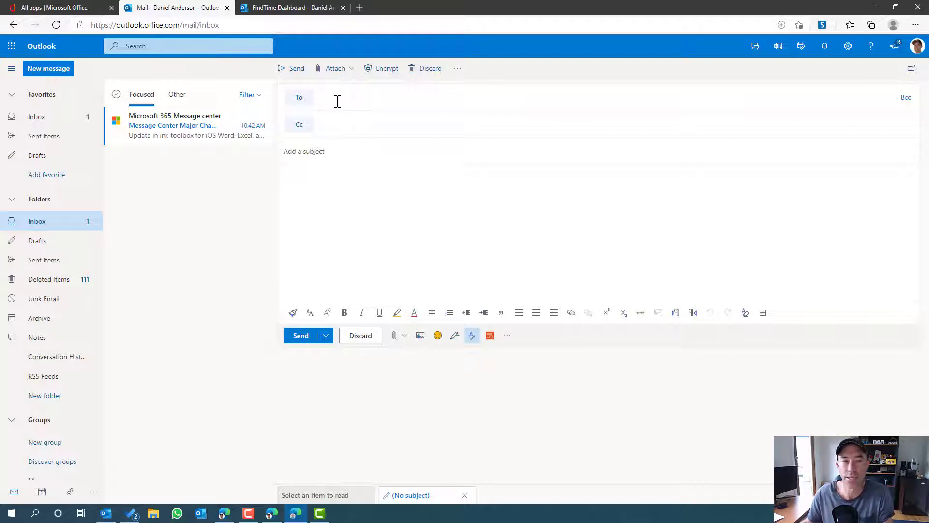
{"action": "left_click", "coordinate": [337, 102]}
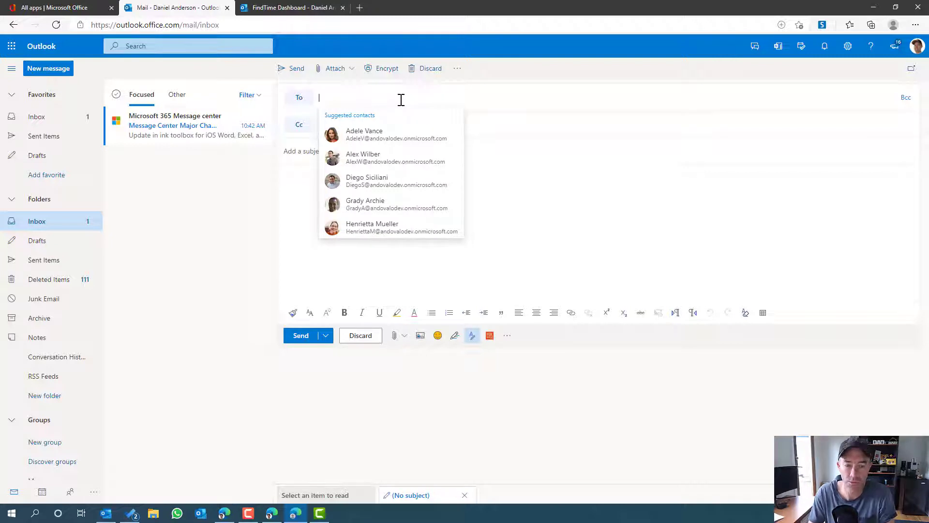
{"action": "type", "text": "daniel"}
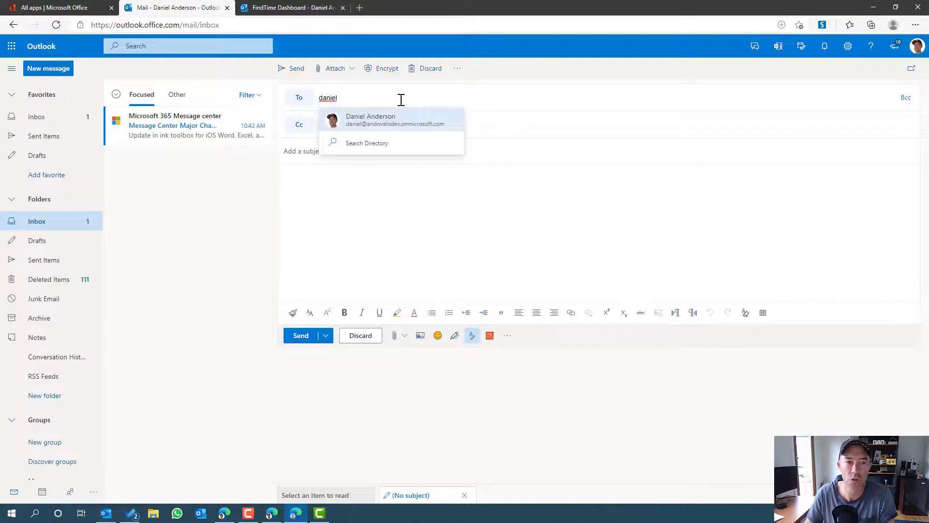
{"action": "left_click", "coordinate": [473, 234]}
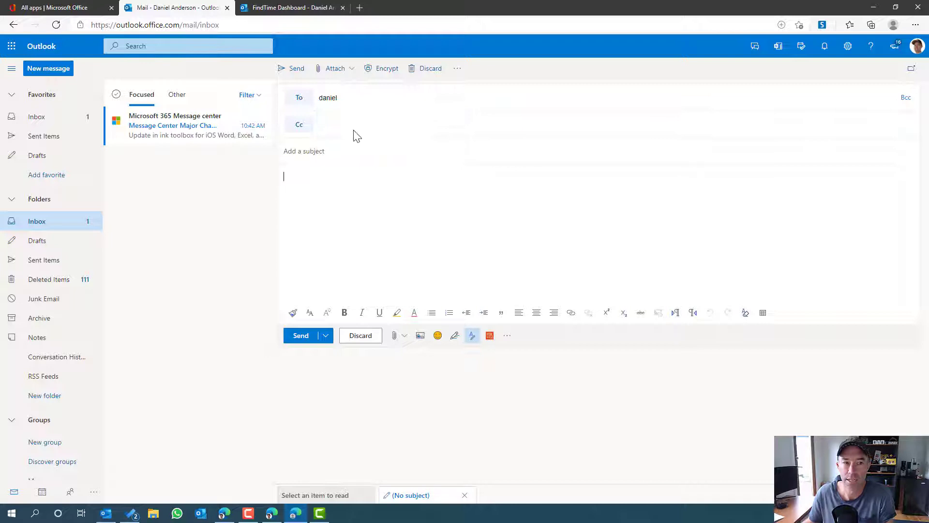
{"action": "left_click_drag", "start_coordinate": [348, 97], "coordinate": [304, 98]}
{"action": "key", "text": "BackSpace"}
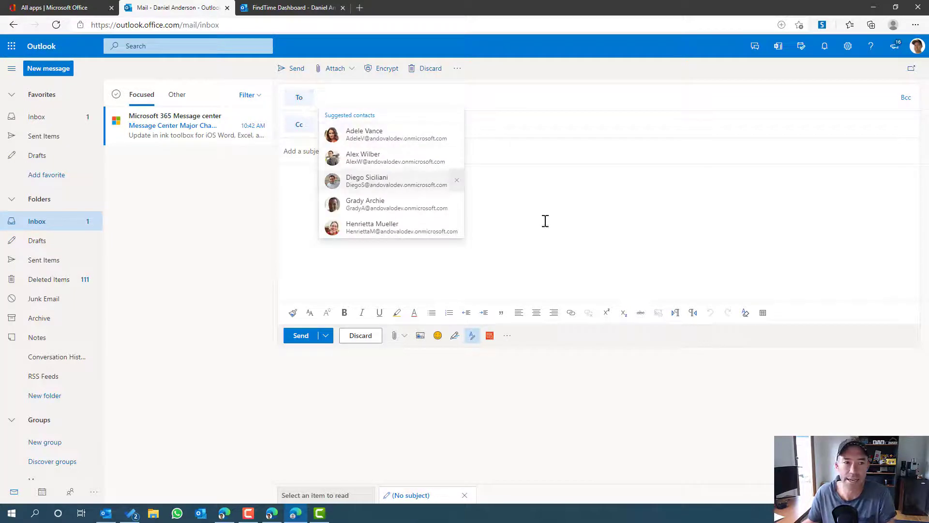
{"action": "left_click", "coordinate": [601, 232]}
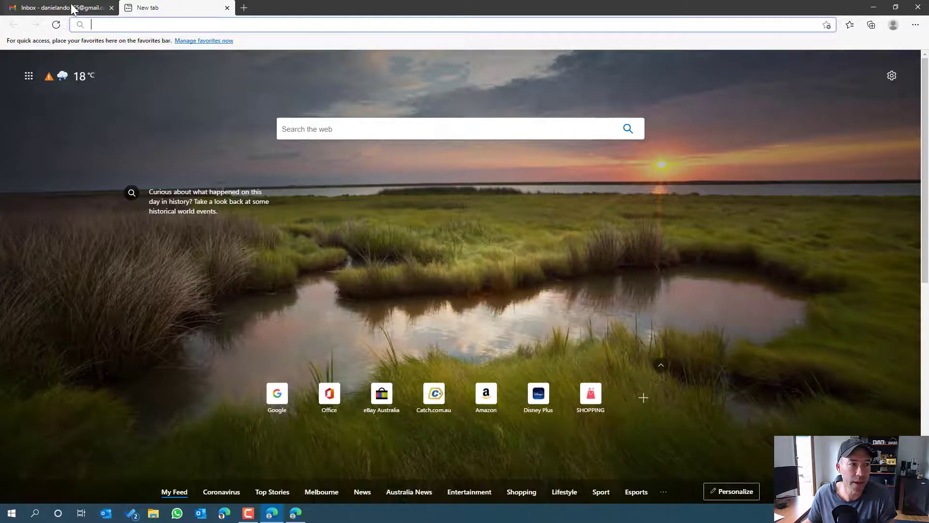
- Copy the attendee's address from the Gmail account details and paste it as the recipient of the new email in Outlook
{"action": "left_click", "coordinate": [73, 8]}
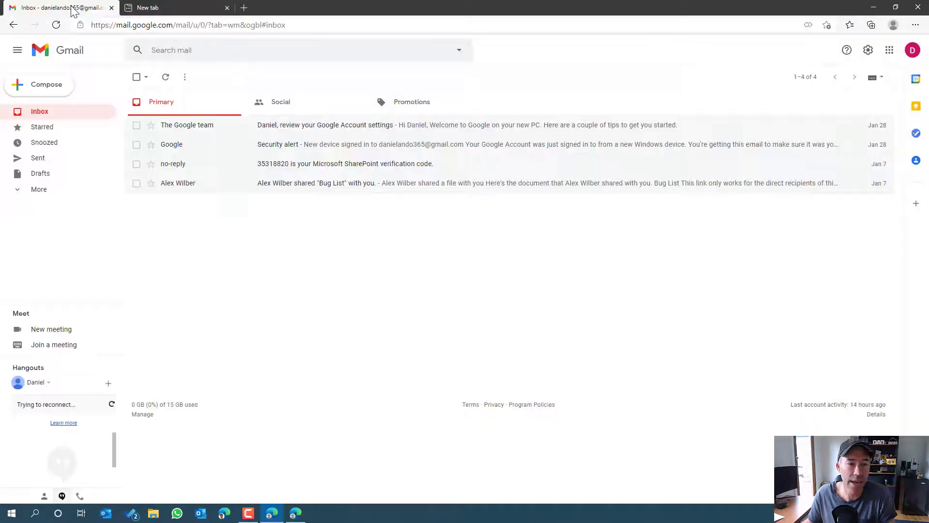
{"action": "left_click", "coordinate": [912, 50]}
{"action": "triple_click", "coordinate": [821, 137]}
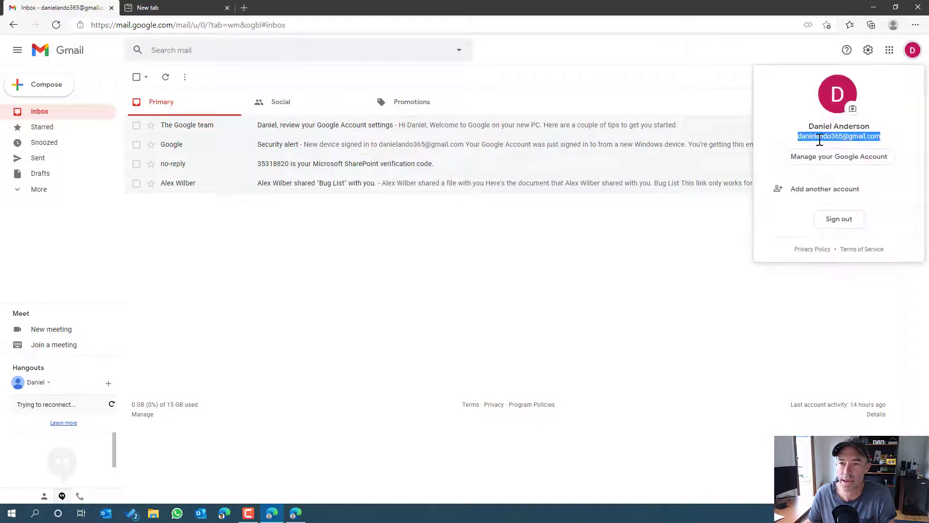
{"action": "right_click", "coordinate": [817, 138]}
{"action": "left_click", "coordinate": [780, 149]}
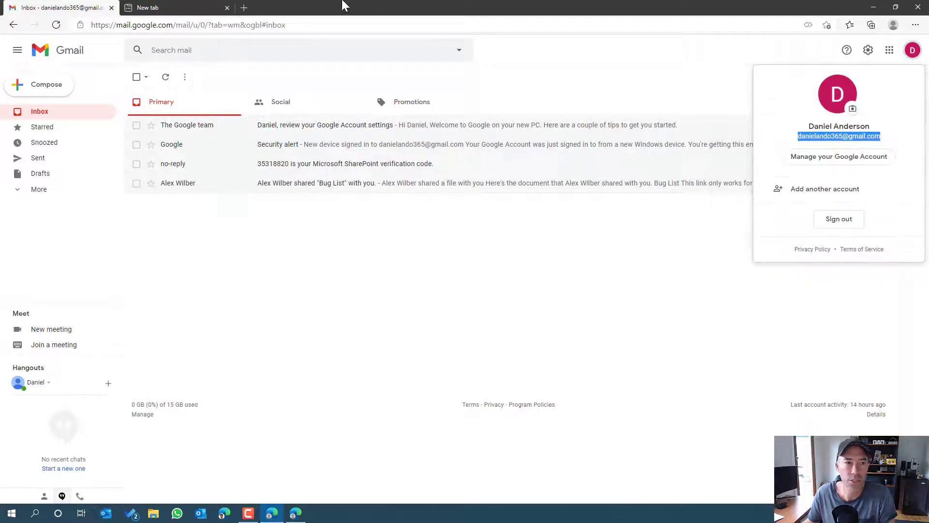
{"action": "key", "text": "alt+Tab"}
{"action": "left_click", "coordinate": [326, 97]}
{"action": "key", "text": "ctrl+v"}
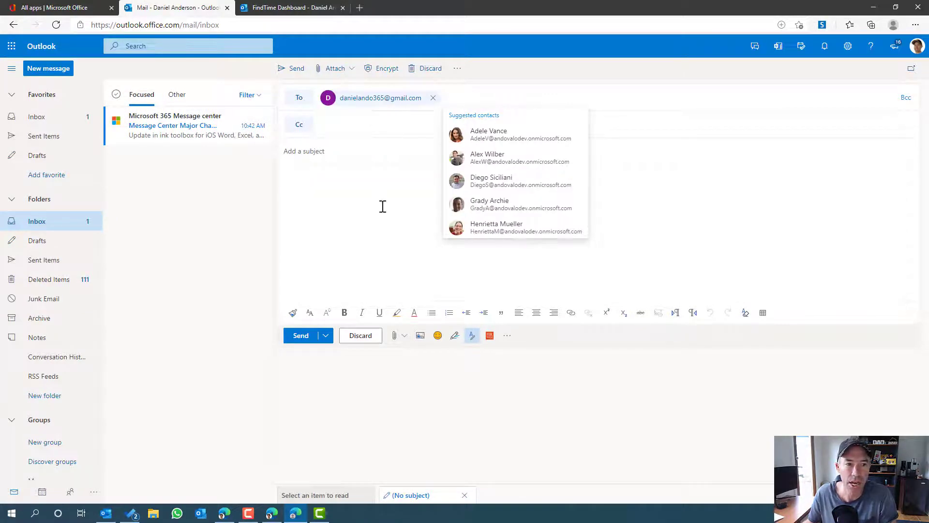
- Give the email the subject "New Meeting Request" and start a FindTime poll for it
{"action": "left_click", "coordinate": [354, 152]}
{"action": "type", "text": "New Meeting"}
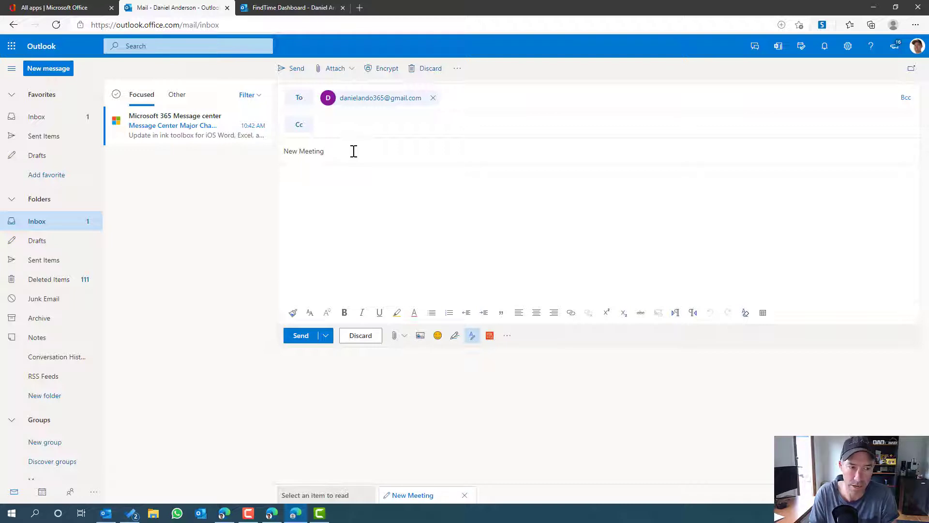
{"action": "type", "text": " Request"}
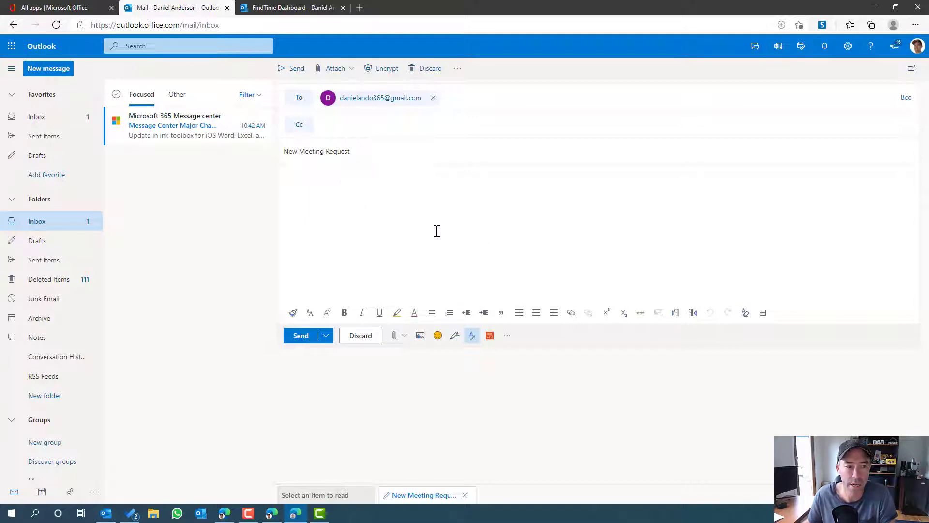
{"action": "left_click", "coordinate": [492, 339]}
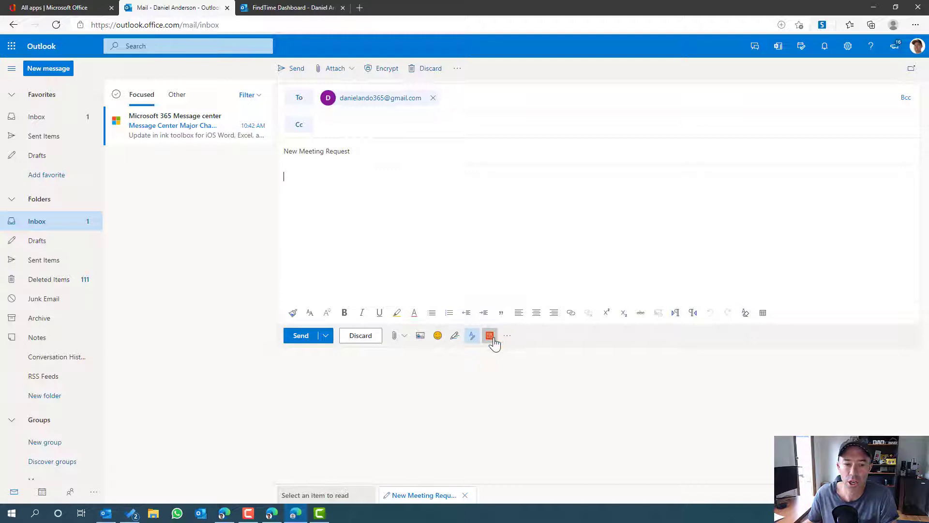
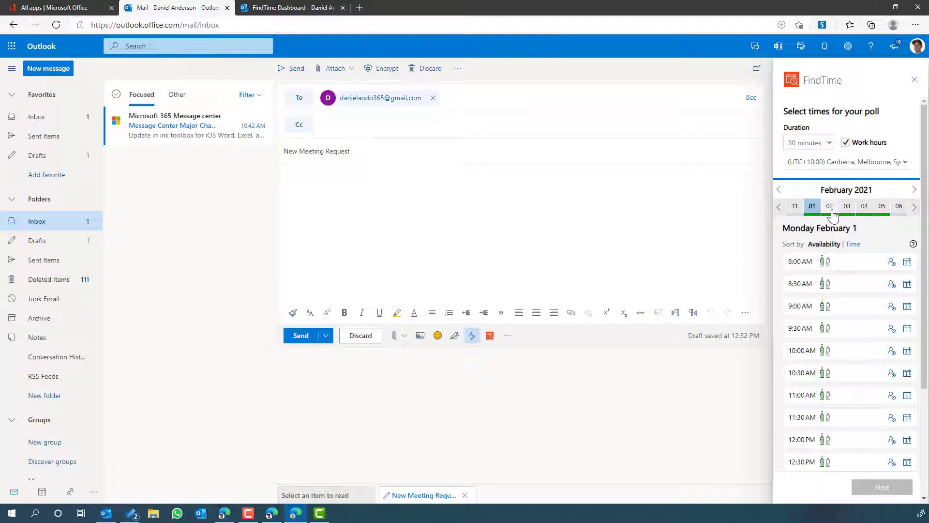
- Check the available poll times on February 2 and 3, and compare February 2 with and without the work hours restriction
{"action": "left_click", "coordinate": [829, 209]}
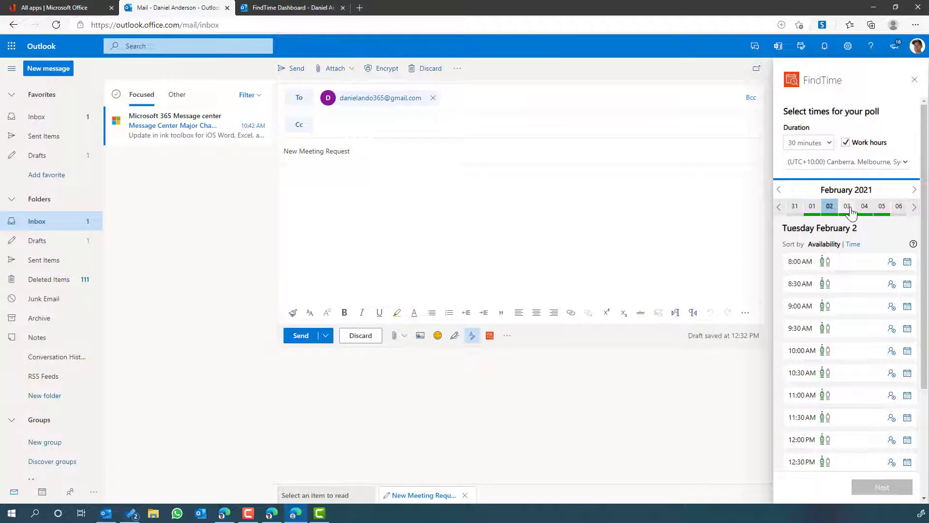
{"action": "left_click", "coordinate": [847, 208]}
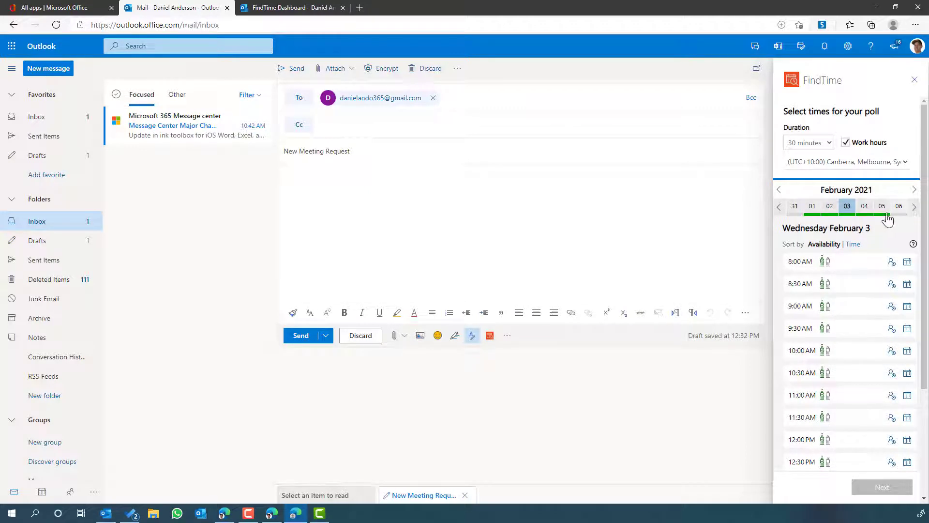
{"action": "left_click", "coordinate": [830, 208]}
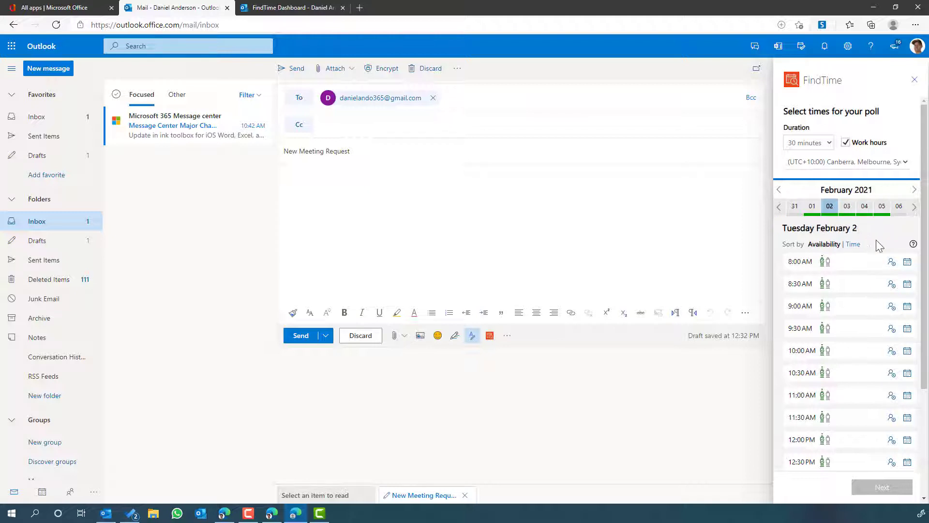
{"action": "left_click", "coordinate": [846, 144]}
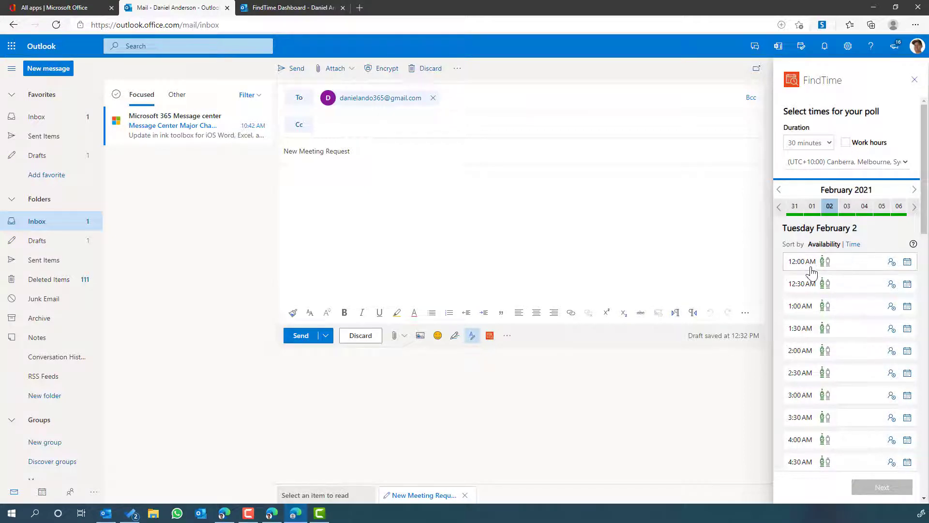
{"action": "left_click", "coordinate": [845, 144]}
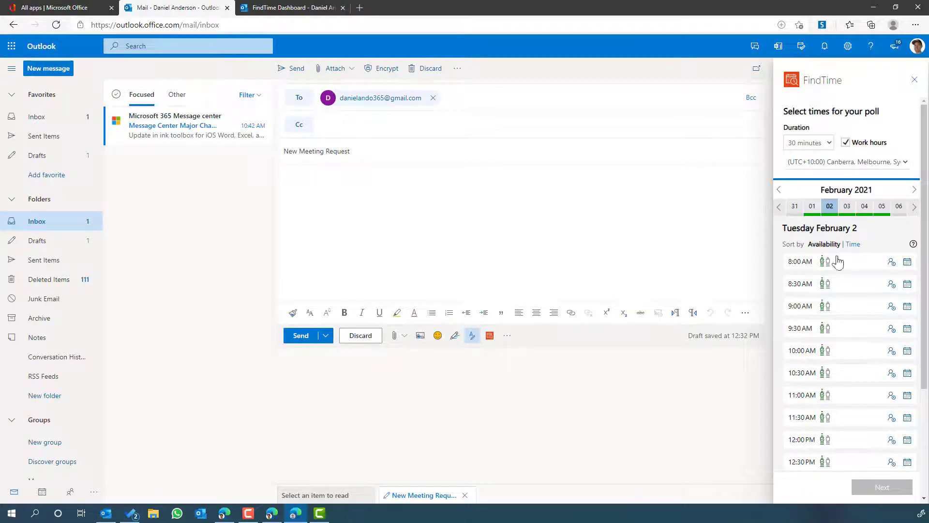
- Select 9:00 AM, 9:30 AM and 10:00 AM on Monday, February 1 as poll times
{"action": "left_click", "coordinate": [814, 208]}
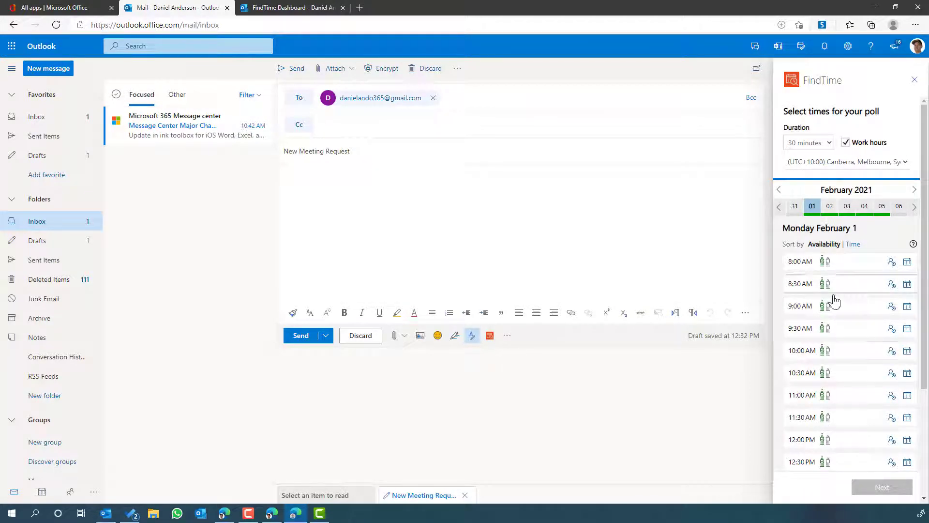
{"action": "left_click", "coordinate": [796, 308]}
{"action": "left_click", "coordinate": [801, 330]}
{"action": "left_click", "coordinate": [808, 354]}
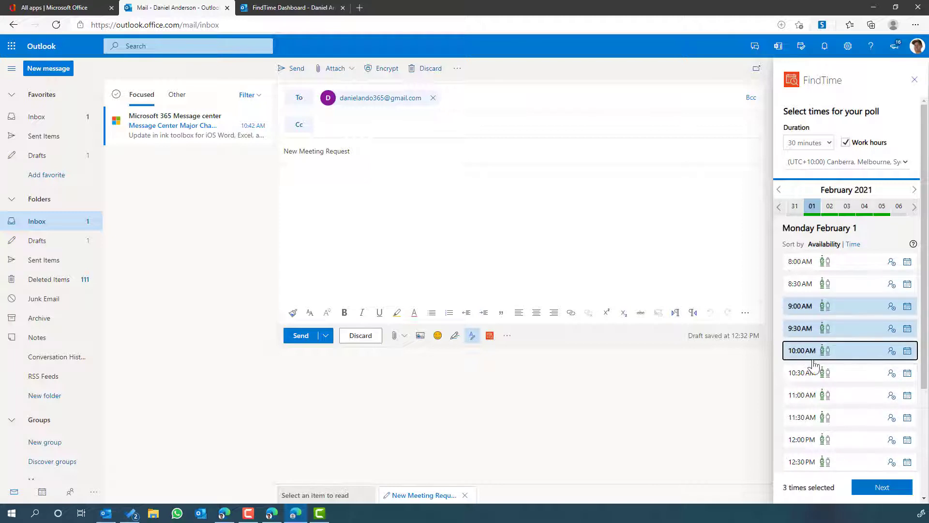
- Add 10:00 AM, 10:30 AM and 11:00 AM on Tuesday, February 2 to the poll times
{"action": "left_click", "coordinate": [832, 208]}
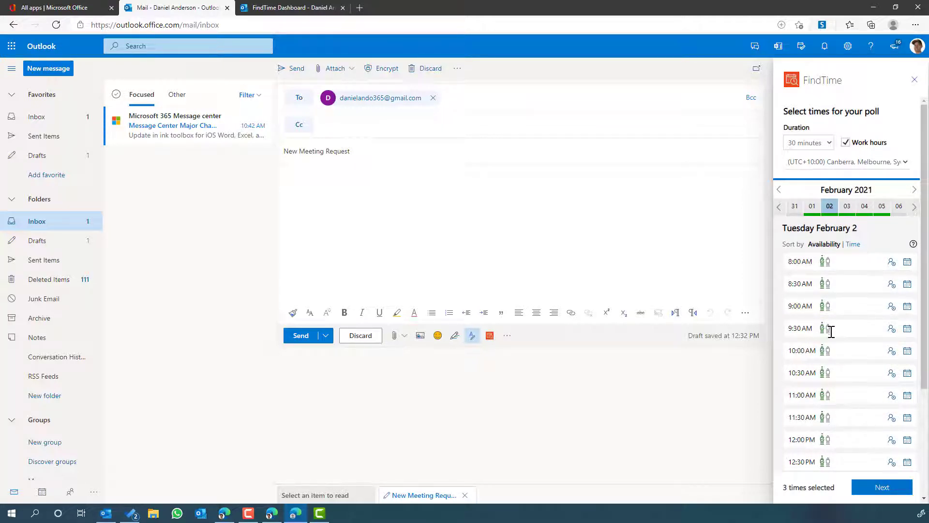
{"action": "left_click", "coordinate": [808, 352]}
{"action": "left_click", "coordinate": [808, 375]}
{"action": "left_click", "coordinate": [808, 396]}
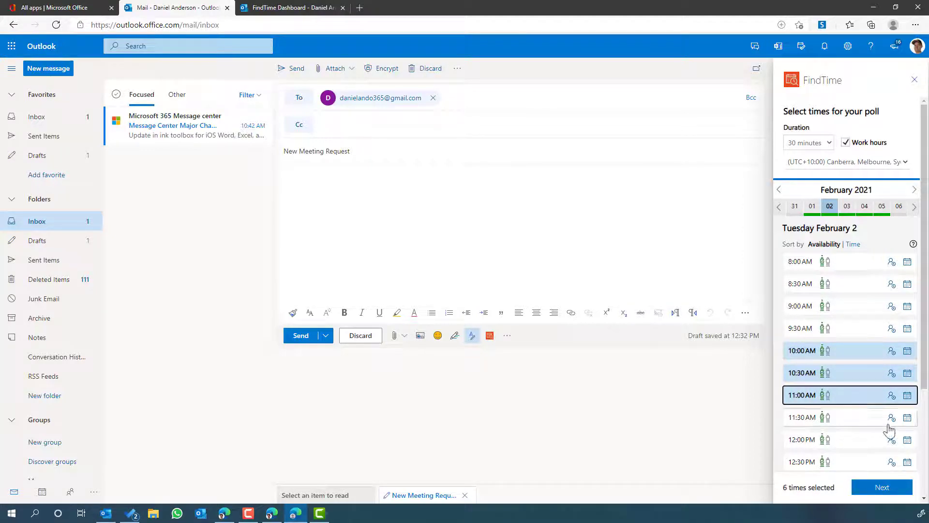
- Add the FindTime poll with the existing poll settings to the email and send it
{"action": "left_click", "coordinate": [882, 488]}
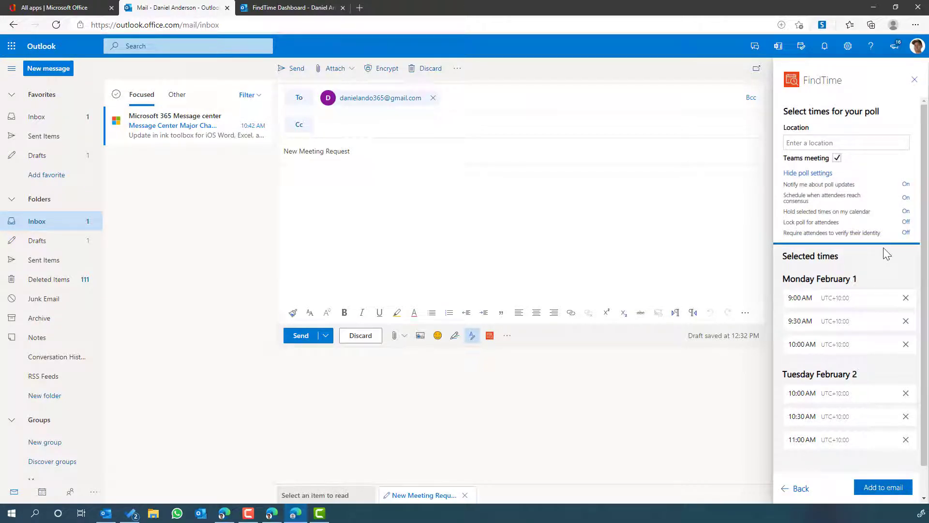
{"action": "mouse_move", "coordinate": [807, 214]}
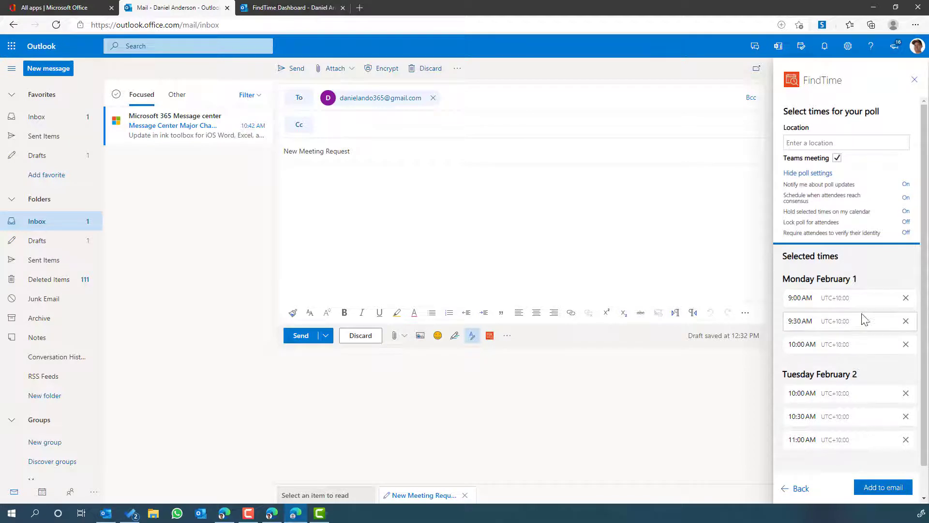
{"action": "left_click", "coordinate": [880, 488]}
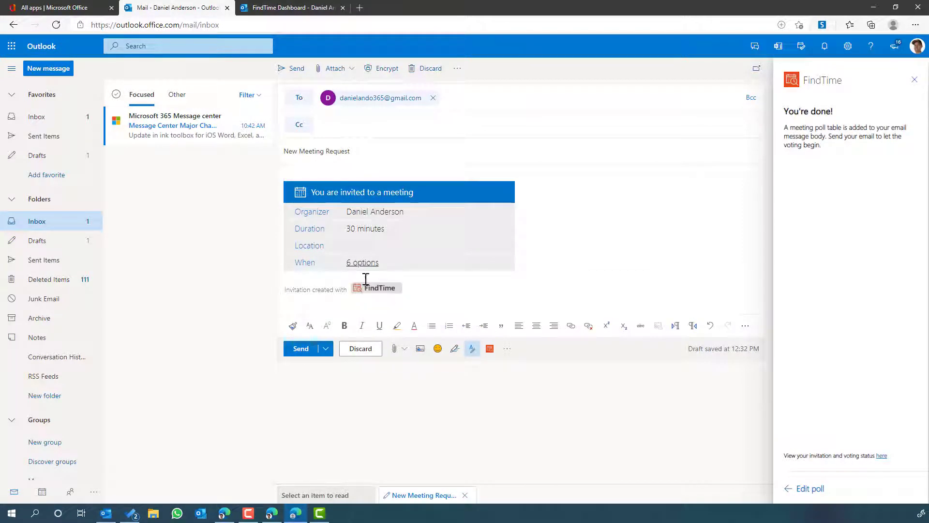
{"action": "left_click", "coordinate": [300, 349]}
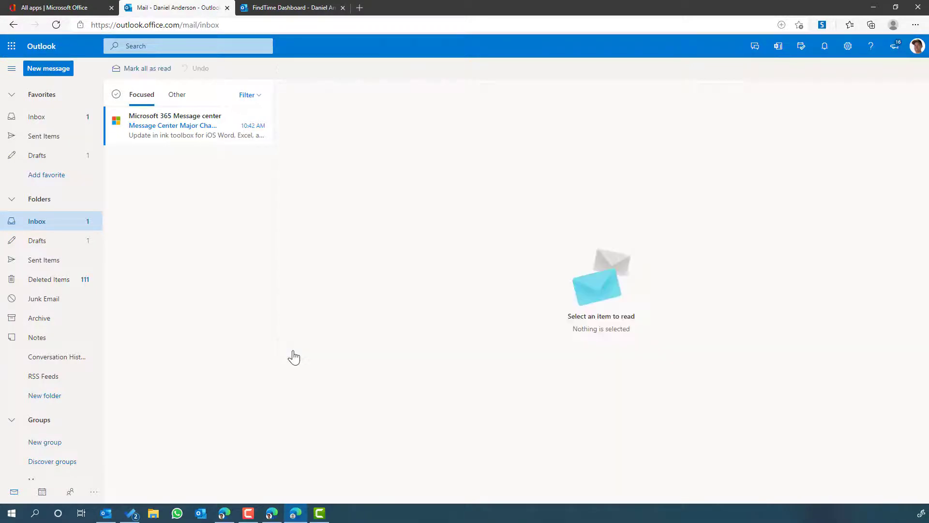
- Open the Outlook calendar, leaving the mail page, and show February 1, 2021 to check the held times
{"action": "left_click", "coordinate": [42, 493]}
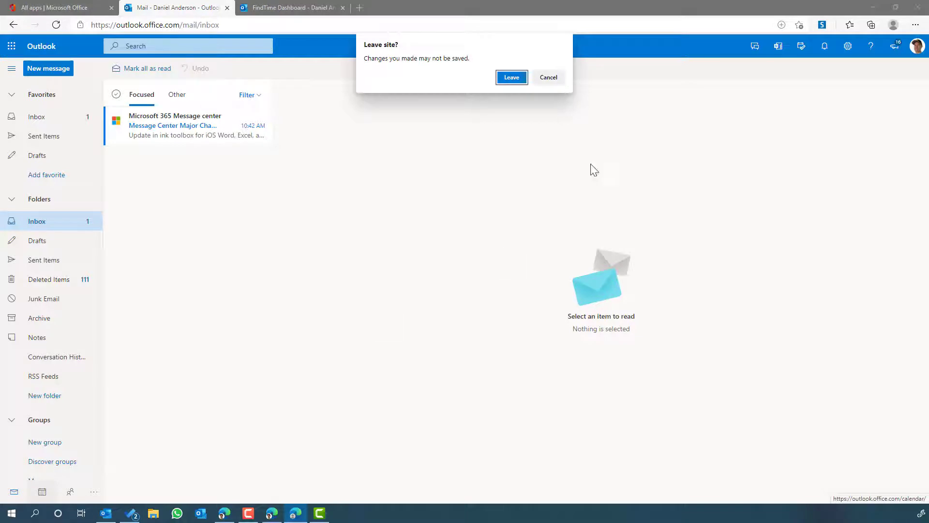
{"action": "left_click", "coordinate": [513, 79]}
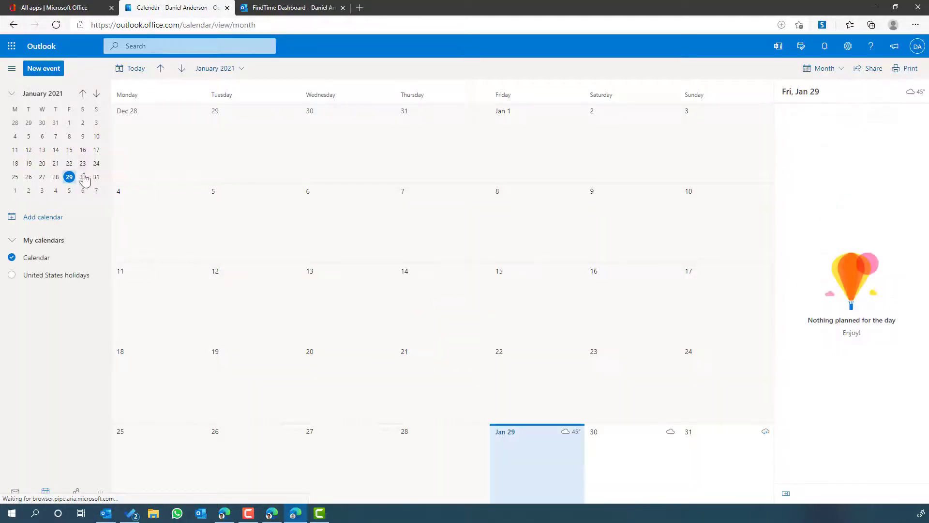
{"action": "left_click", "coordinate": [15, 191]}
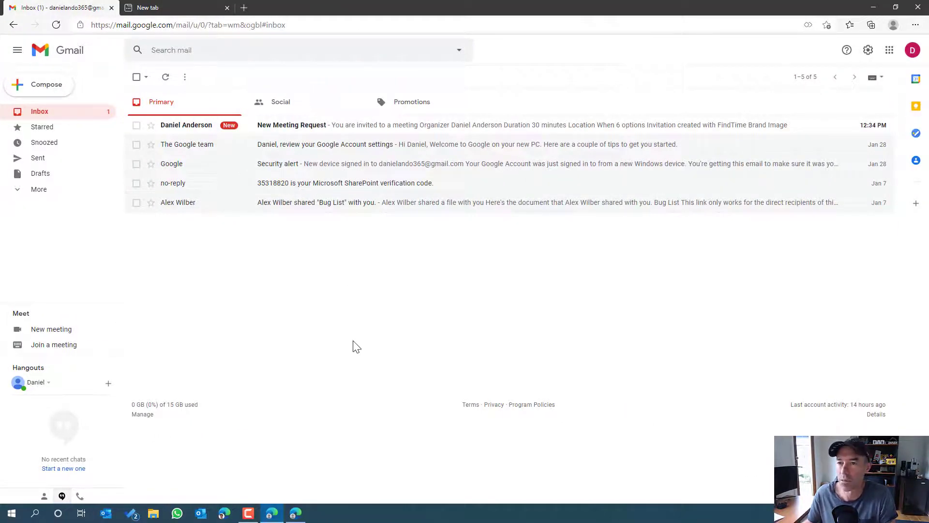
- Open the New Meeting Request email in Gmail, follow its meeting options link and identify as the invited attendee
{"action": "left_click", "coordinate": [273, 132]}
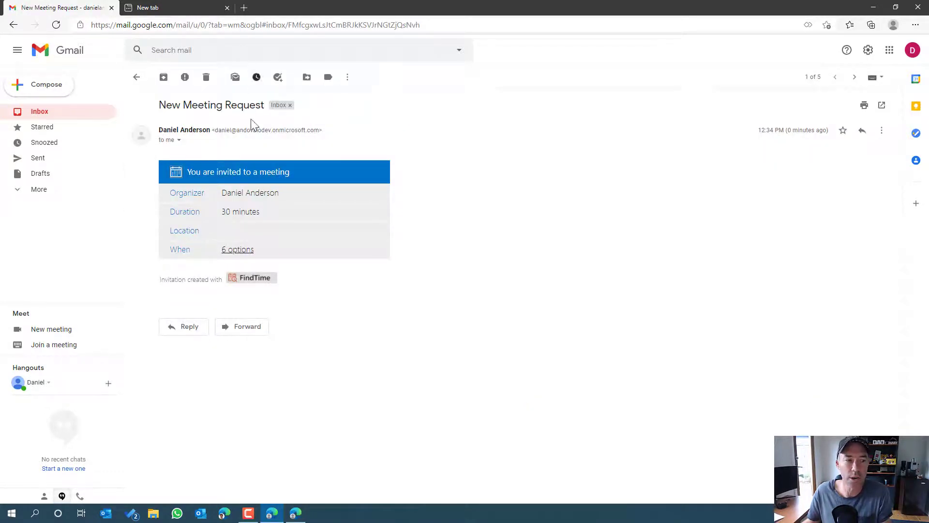
{"action": "left_click", "coordinate": [238, 250]}
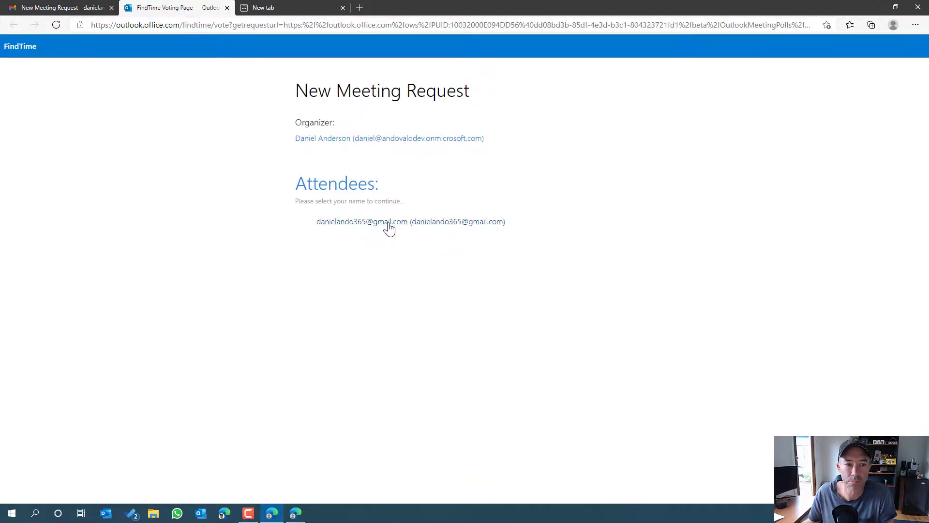
{"action": "left_click", "coordinate": [390, 225]}
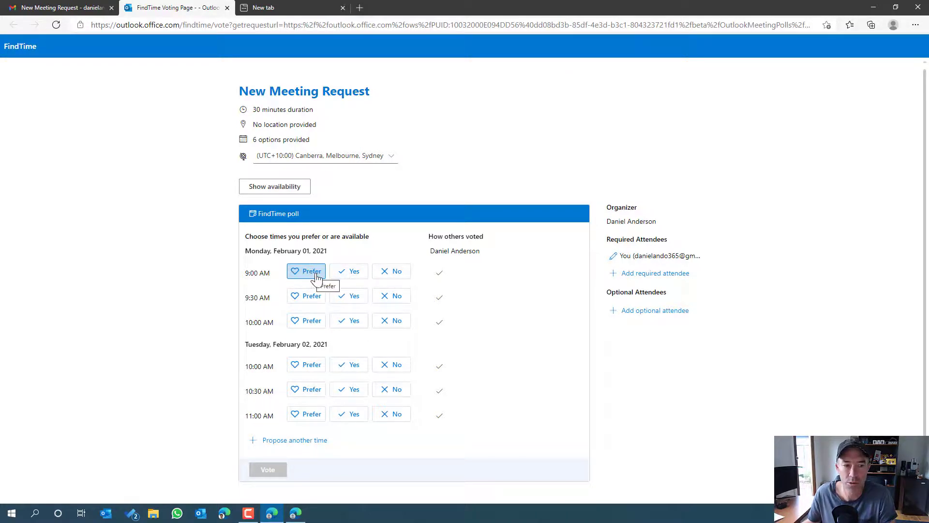
- Vote No for all February 1 times, Yes for 10:00 and 10:30 AM and Prefer for 11:00 AM on February 2, and submit
{"action": "left_click", "coordinate": [397, 272]}
{"action": "left_click", "coordinate": [402, 297]}
{"action": "left_click", "coordinate": [400, 322]}
{"action": "left_click", "coordinate": [355, 366]}
{"action": "left_click", "coordinate": [353, 390]}
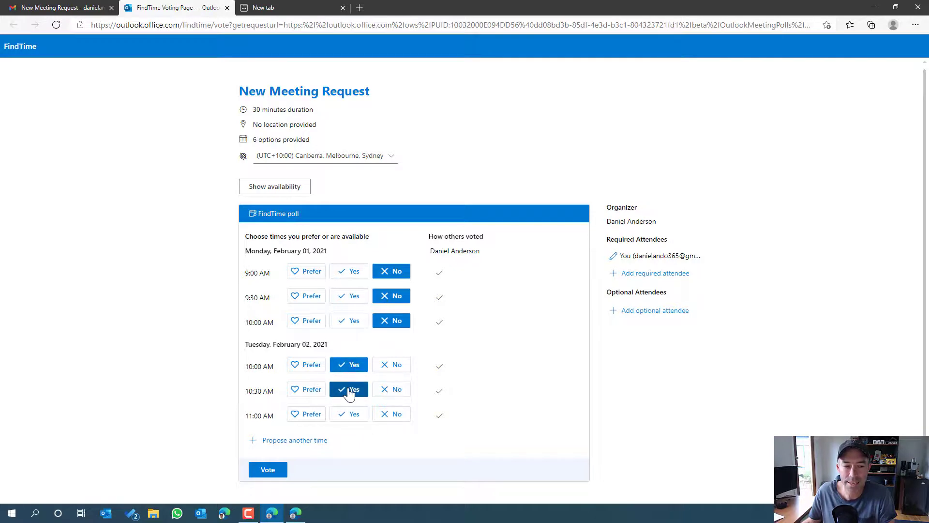
{"action": "left_click", "coordinate": [316, 419]}
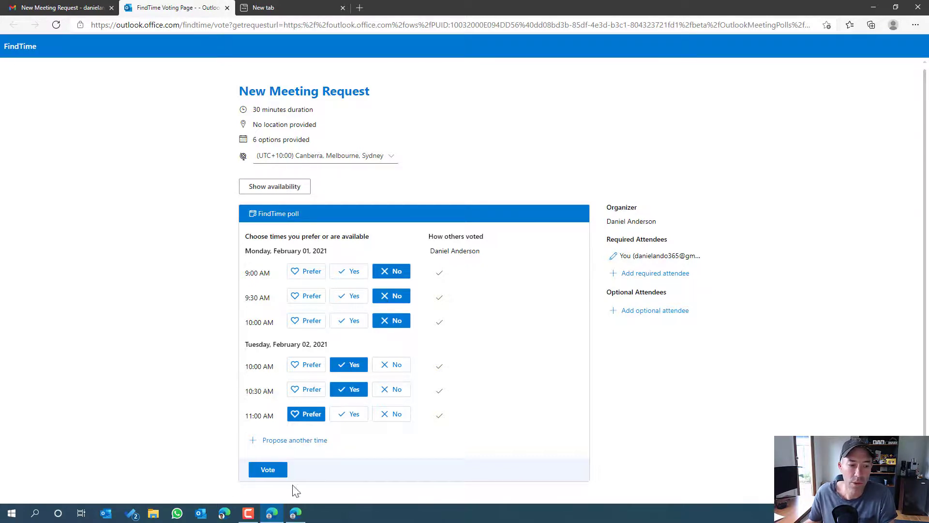
{"action": "left_click", "coordinate": [268, 469]}
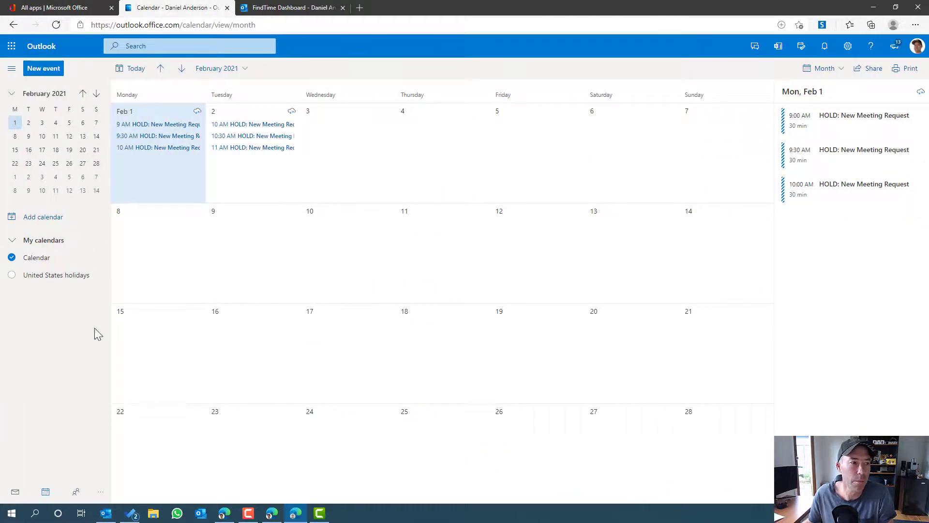
- Review the attendee vote notification with its per-time votes and the poll consensus email in the Outlook inbox
{"action": "left_click", "coordinate": [16, 493]}
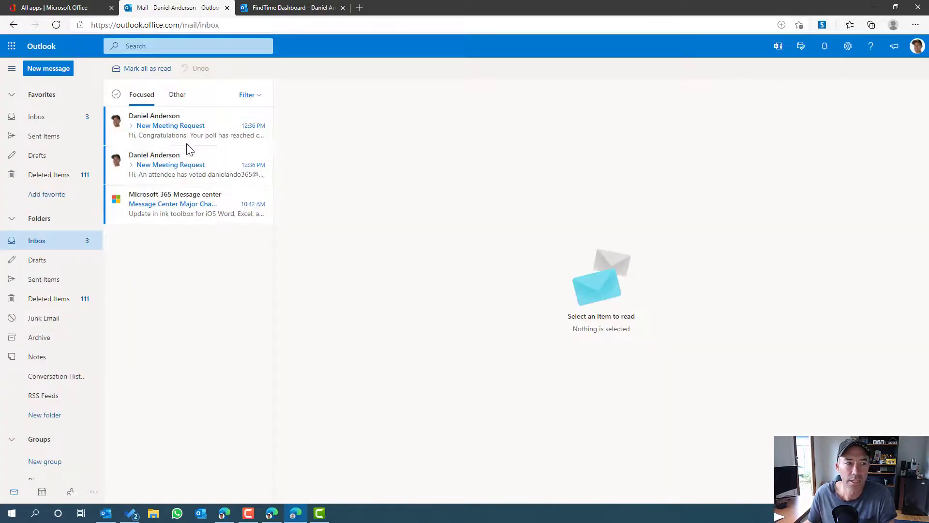
{"action": "left_click", "coordinate": [172, 177]}
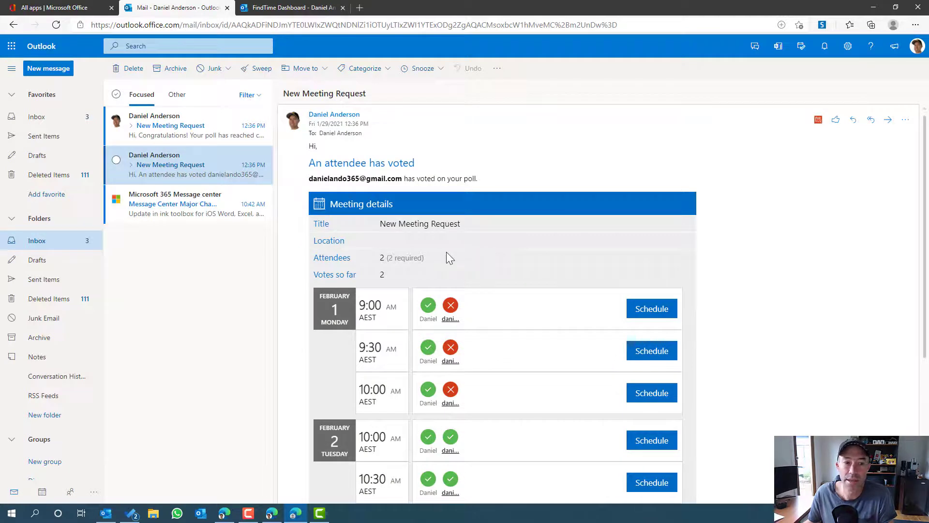
{"action": "scroll", "coordinate": [447, 258], "scroll_direction": "down", "scroll_amount": 3}
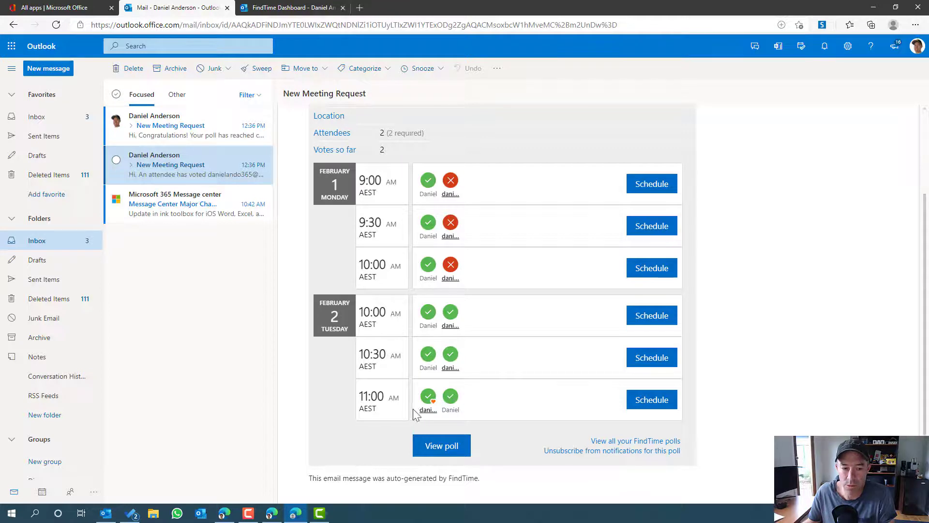
{"action": "left_click", "coordinate": [185, 131]}
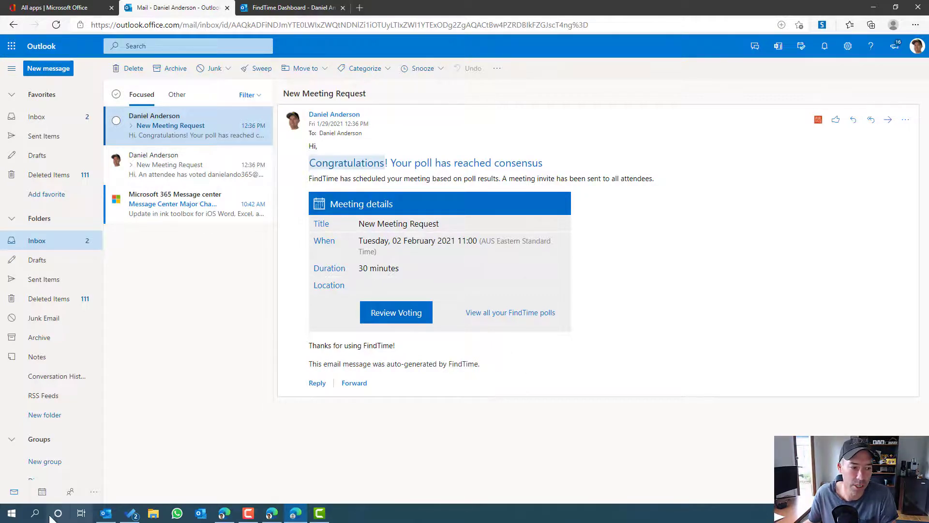
- Open the Outlook calendar at February 1, 2021 to check the meeting scheduled from the poll and the released holds
{"action": "left_click", "coordinate": [43, 493]}
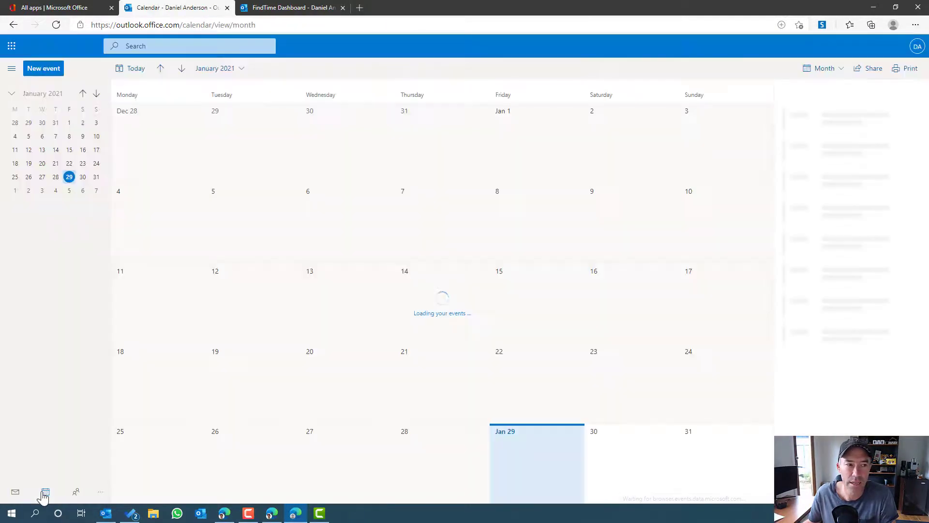
{"action": "left_click", "coordinate": [21, 196]}
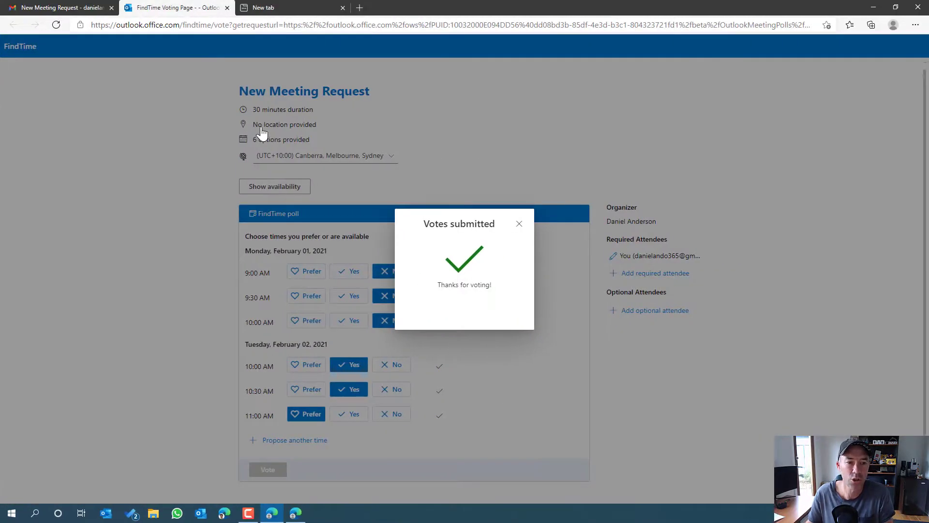
- Switch to the attendee's Gmail, refresh the inbox, open the new meeting invitation and examine its Microsoft Teams meeting details
{"action": "left_click", "coordinate": [70, 7]}
{"action": "left_click", "coordinate": [136, 77]}
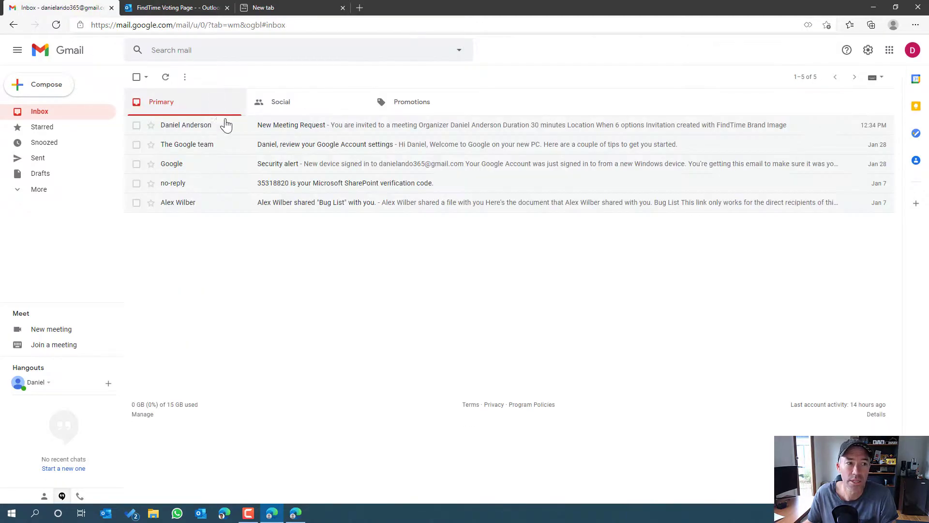
{"action": "left_click", "coordinate": [166, 77]}
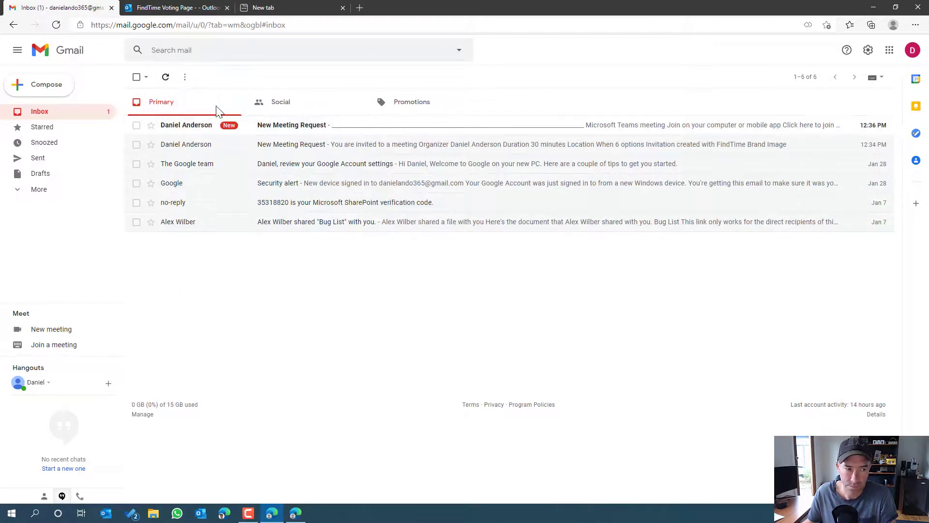
{"action": "left_click", "coordinate": [301, 130]}
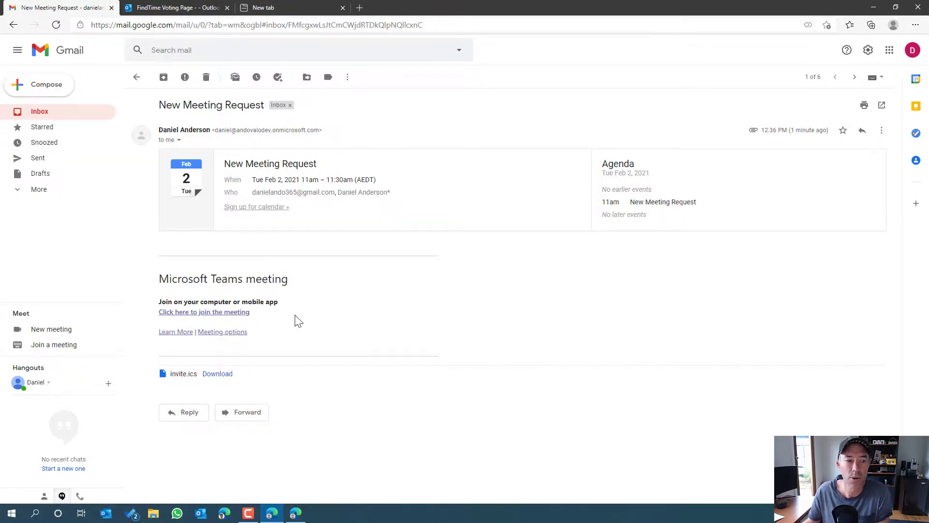
{"action": "left_click_drag", "start_coordinate": [160, 278], "coordinate": [369, 334]}
{"action": "left_click", "coordinate": [370, 334]}
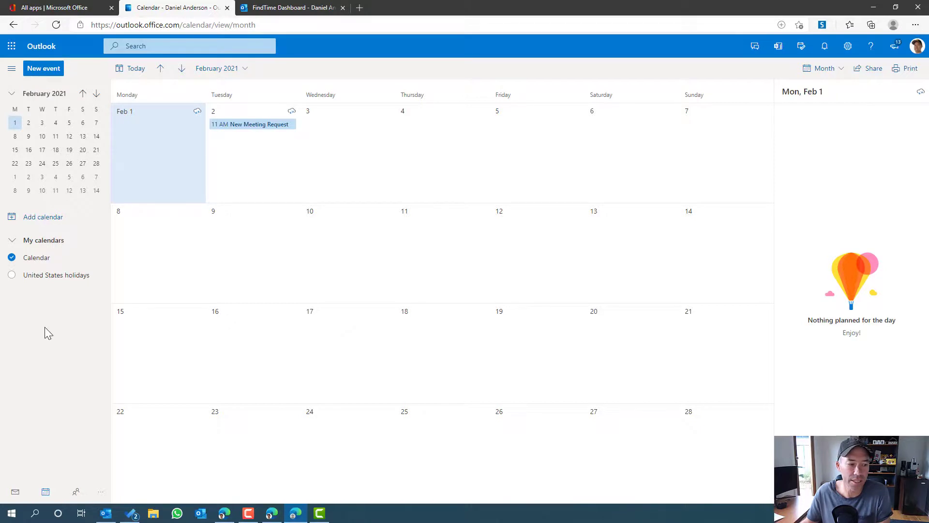
- Switch back to the organizer's Outlook and return from the calendar to the mail inbox
{"action": "left_click", "coordinate": [15, 492]}
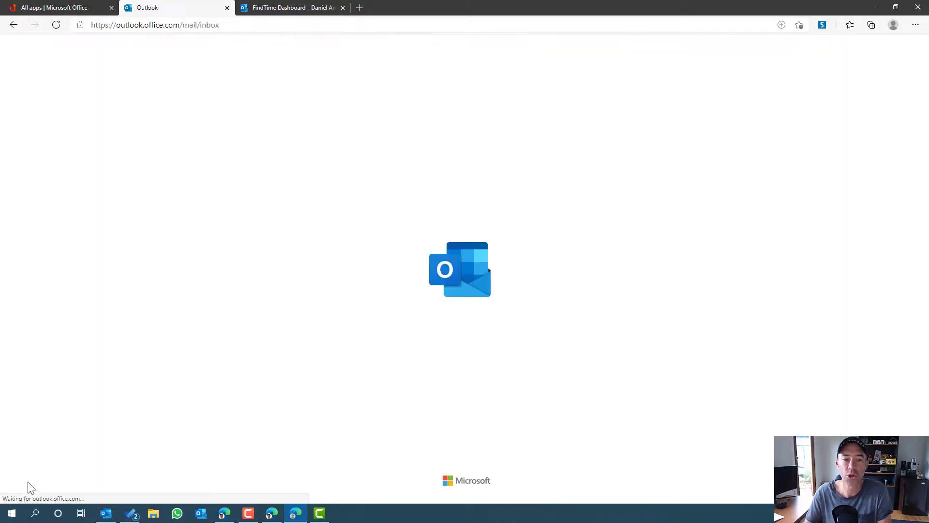